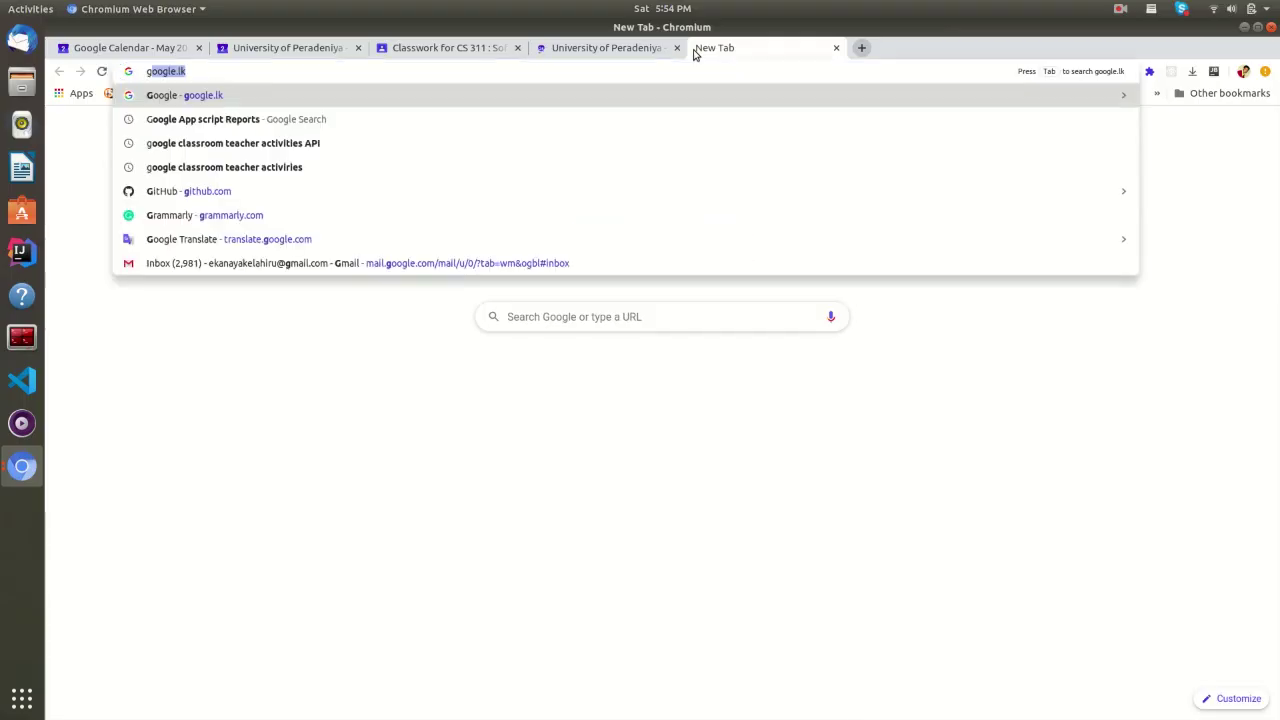
# - Load the Google homepage, close the extra tabs and open the CS 311 class calendar
pyautogui.press('Return')
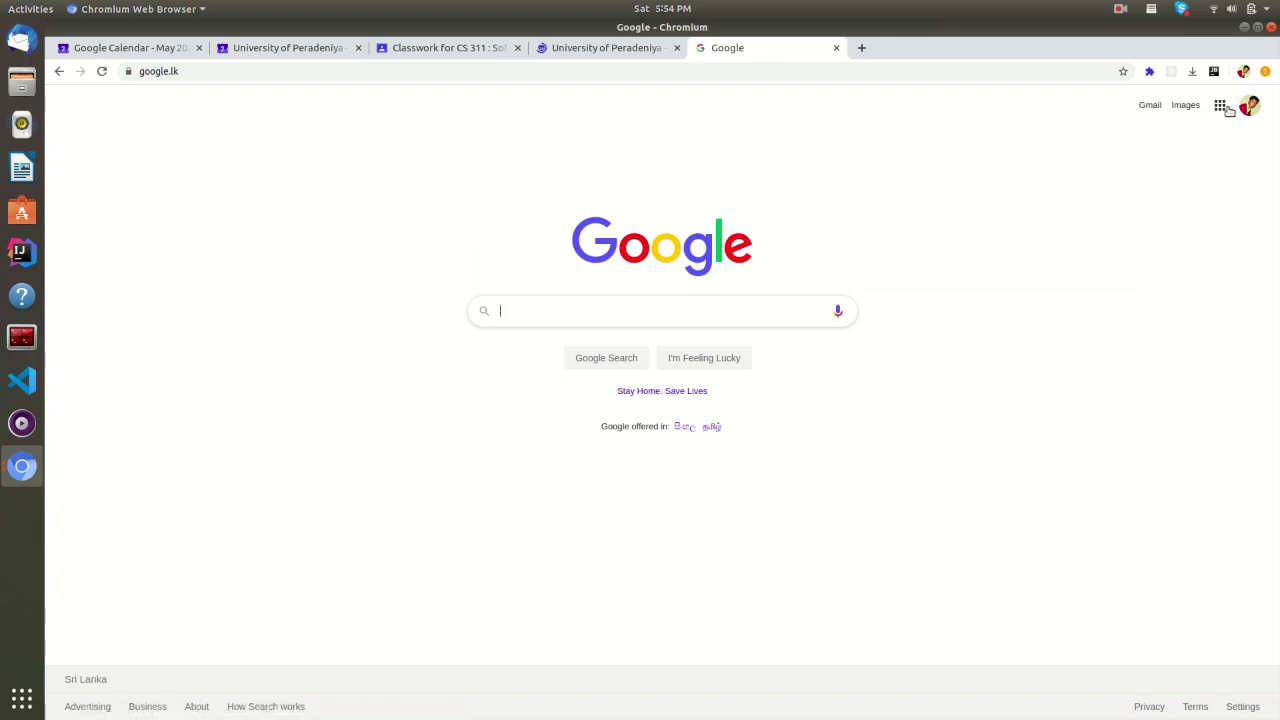
pyautogui.click(1226, 109)
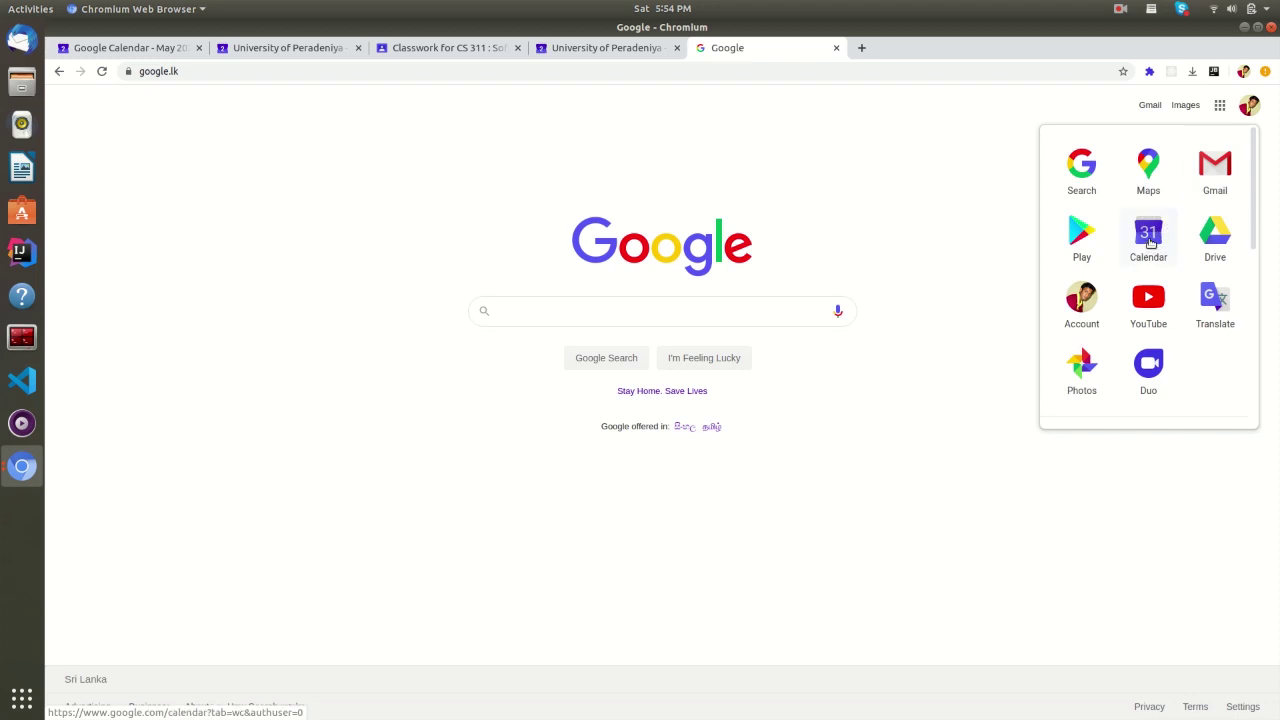
pyautogui.hotkey('ctrl', 'w')
pyautogui.hotkey('ctrl', 'w')
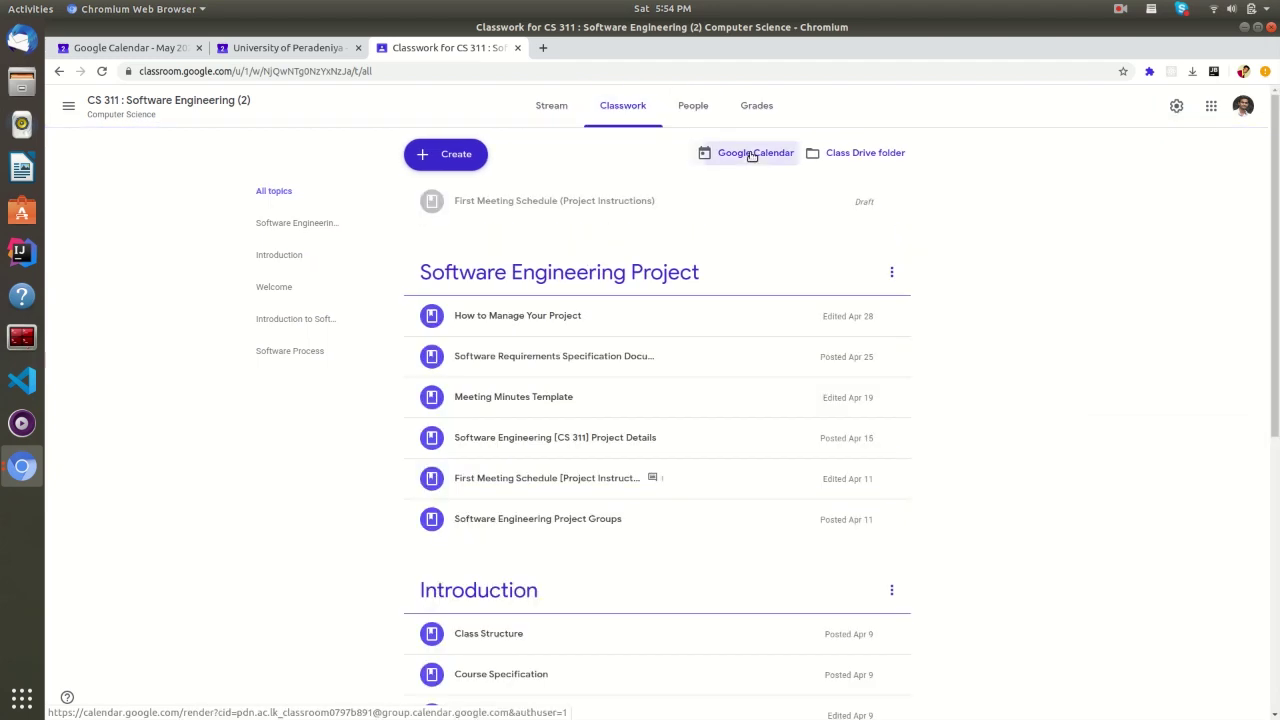
pyautogui.click(752, 157)
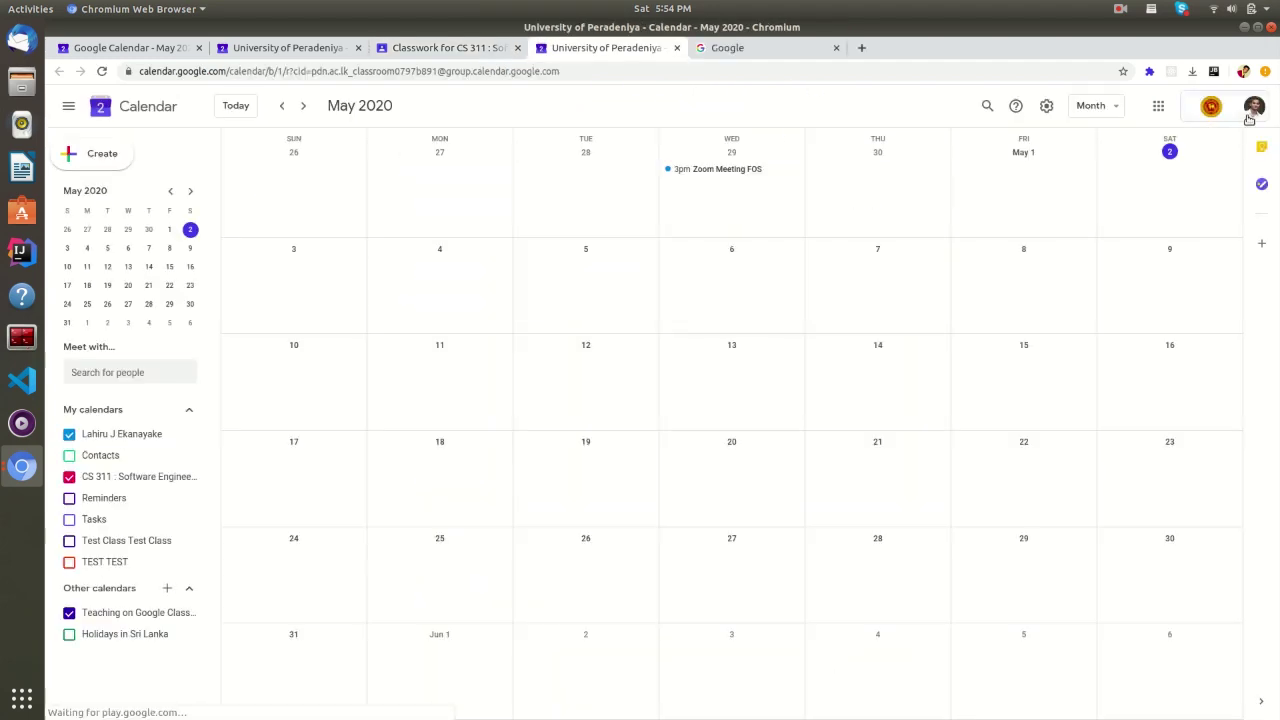
# - Check the signed-in account's details in the account panel
pyautogui.click(1254, 106)
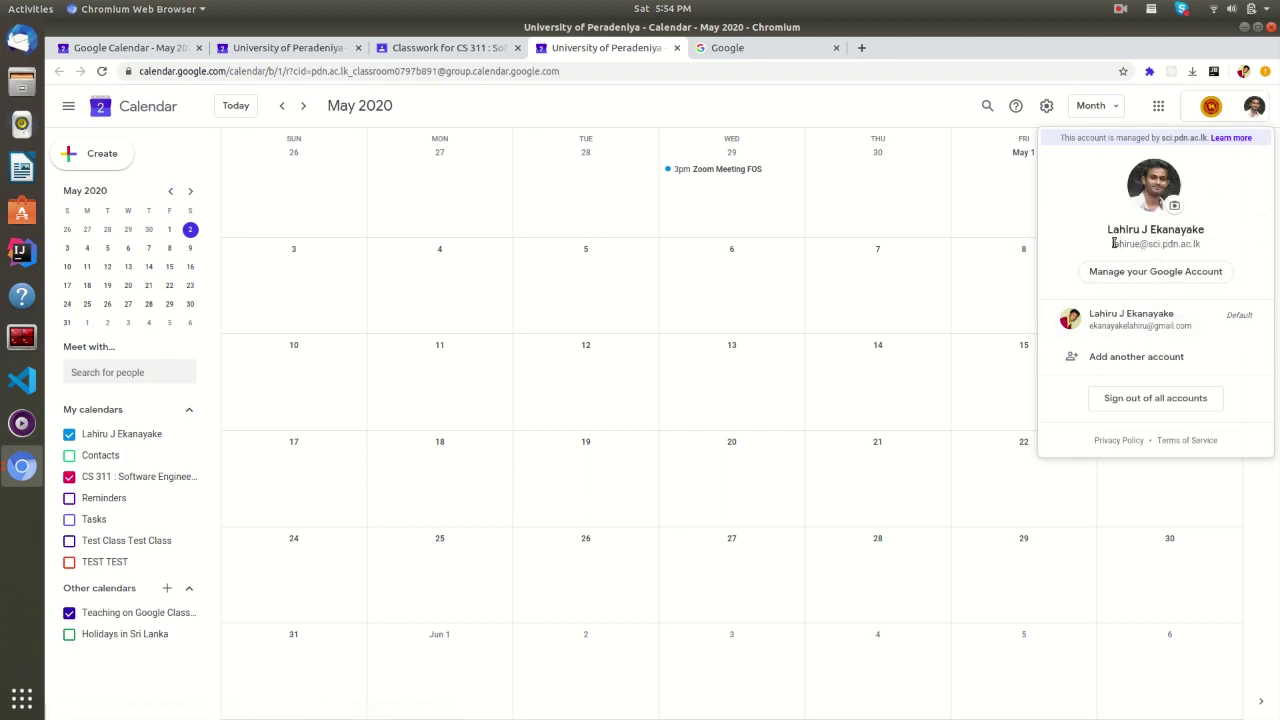
pyautogui.moveTo(1113, 243); pyautogui.dragTo(1208, 248)
pyautogui.click(915, 102)
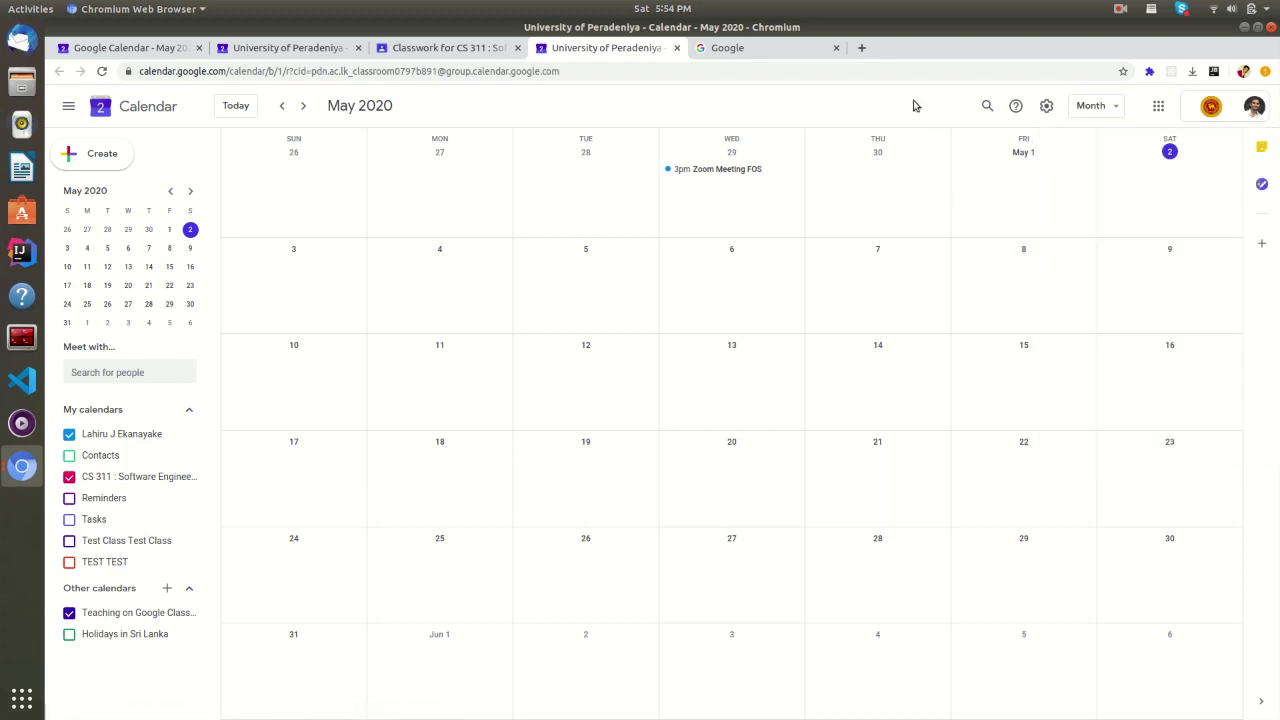
# - Switch the calendar to Week view and back to Month, then start an event on May 13
pyautogui.click(1097, 115)
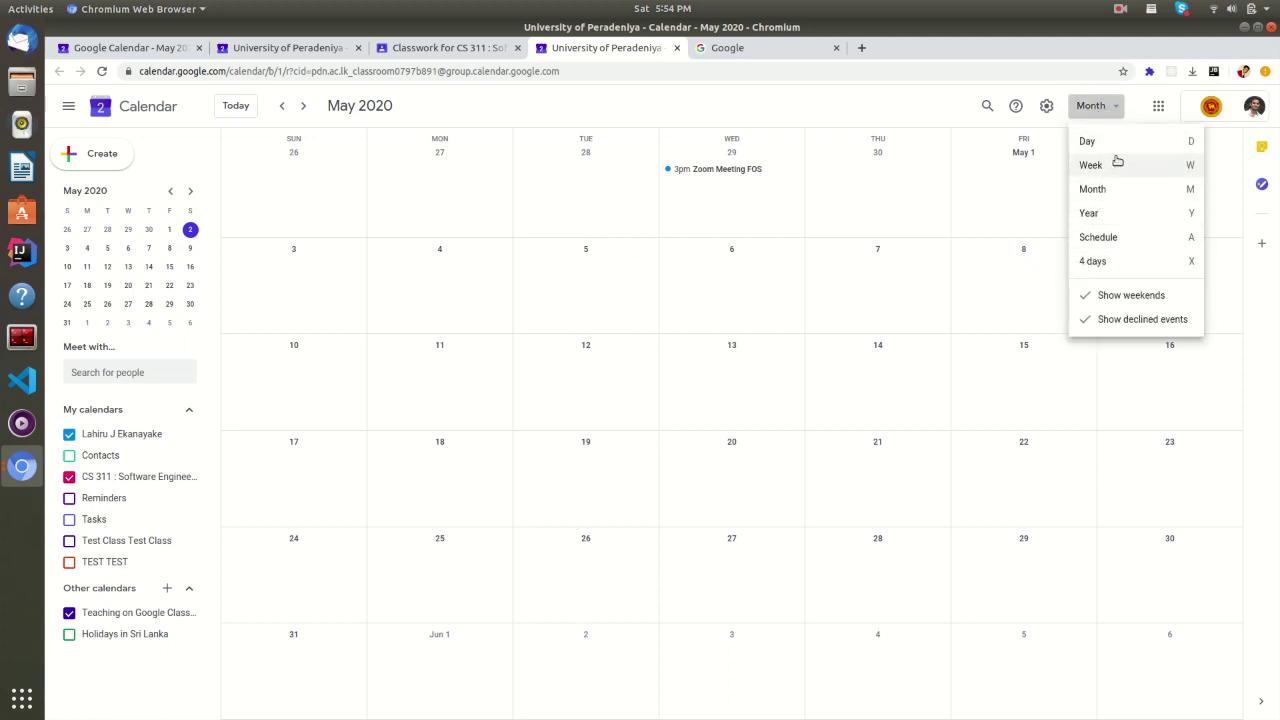
pyautogui.click(1111, 165)
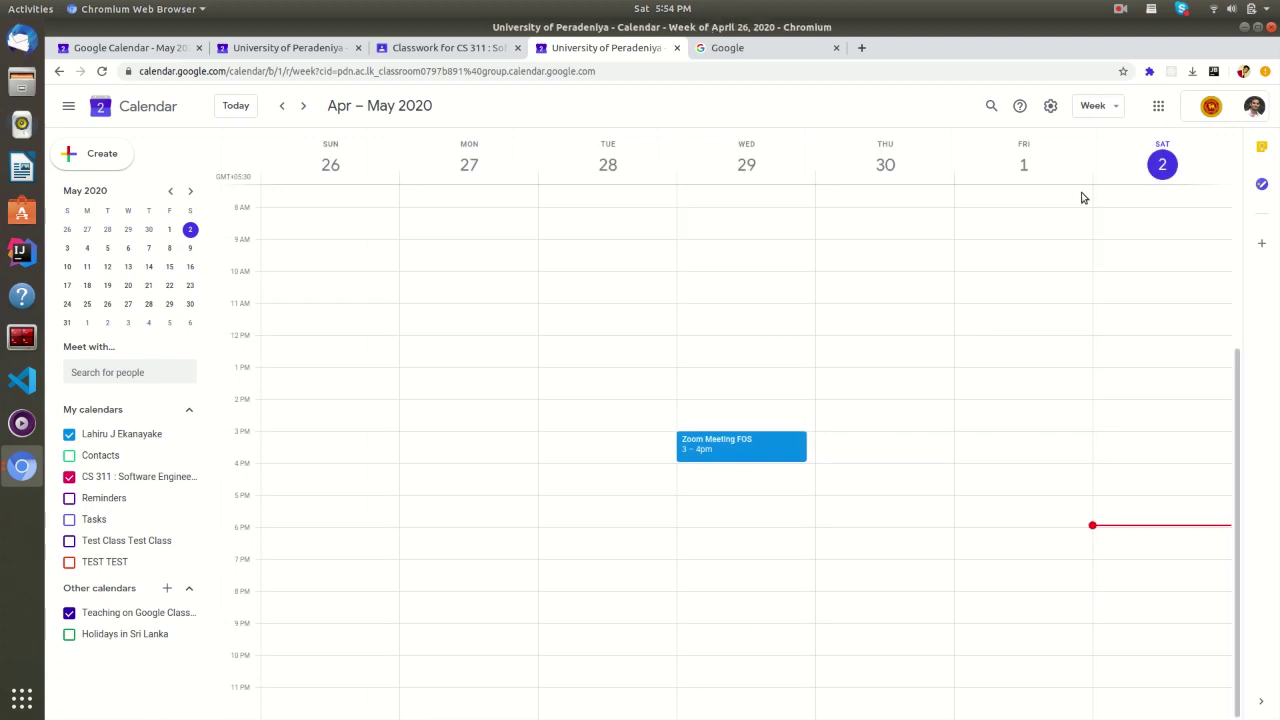
pyautogui.click(1112, 107)
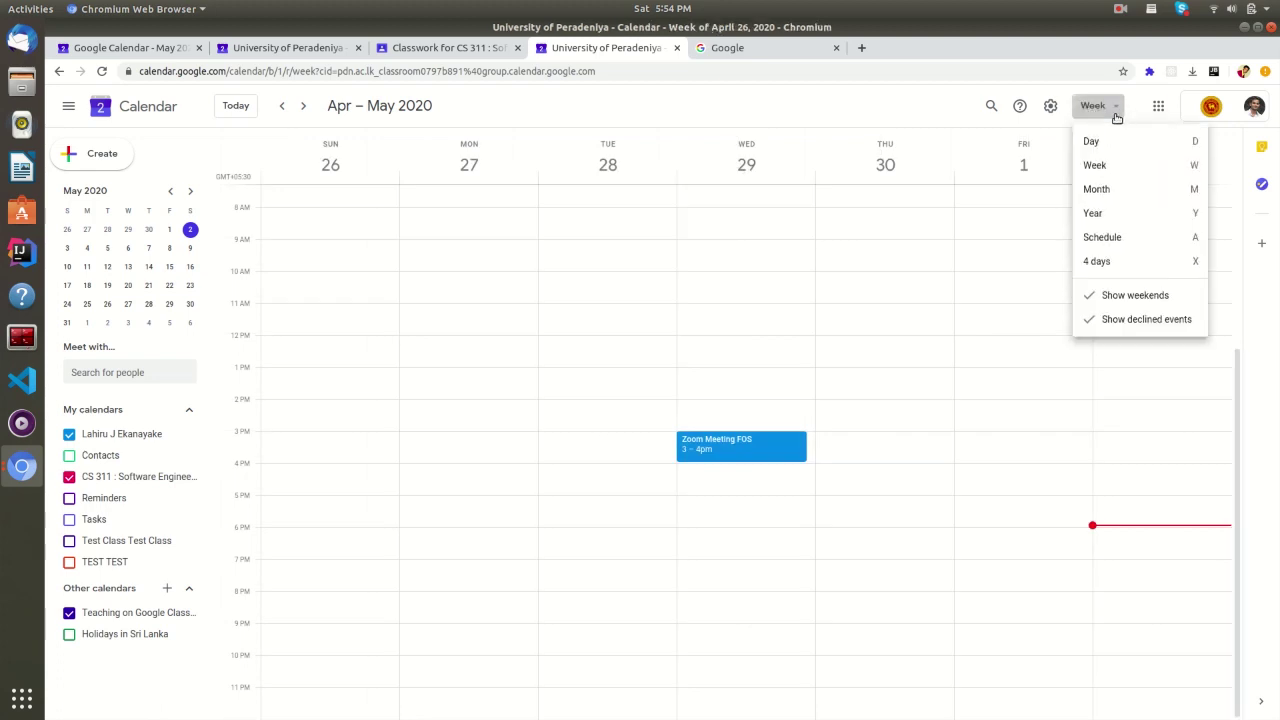
pyautogui.click(1097, 189)
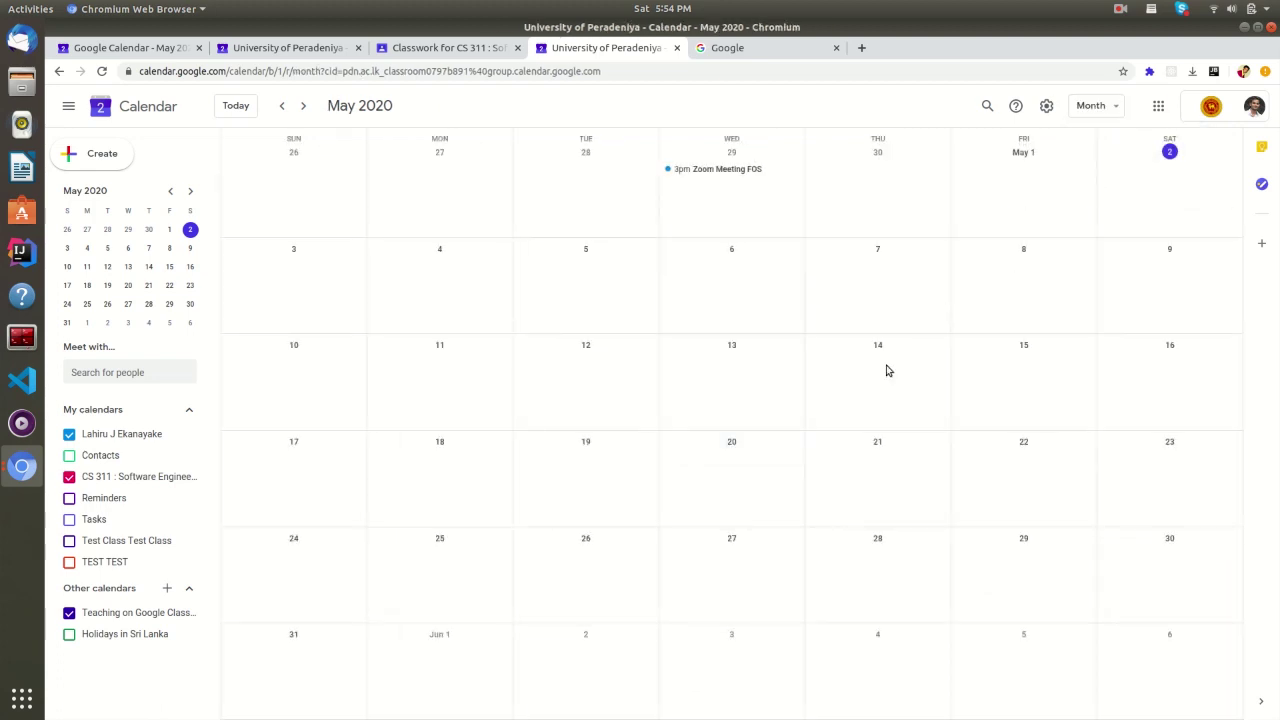
pyautogui.click(715, 368)
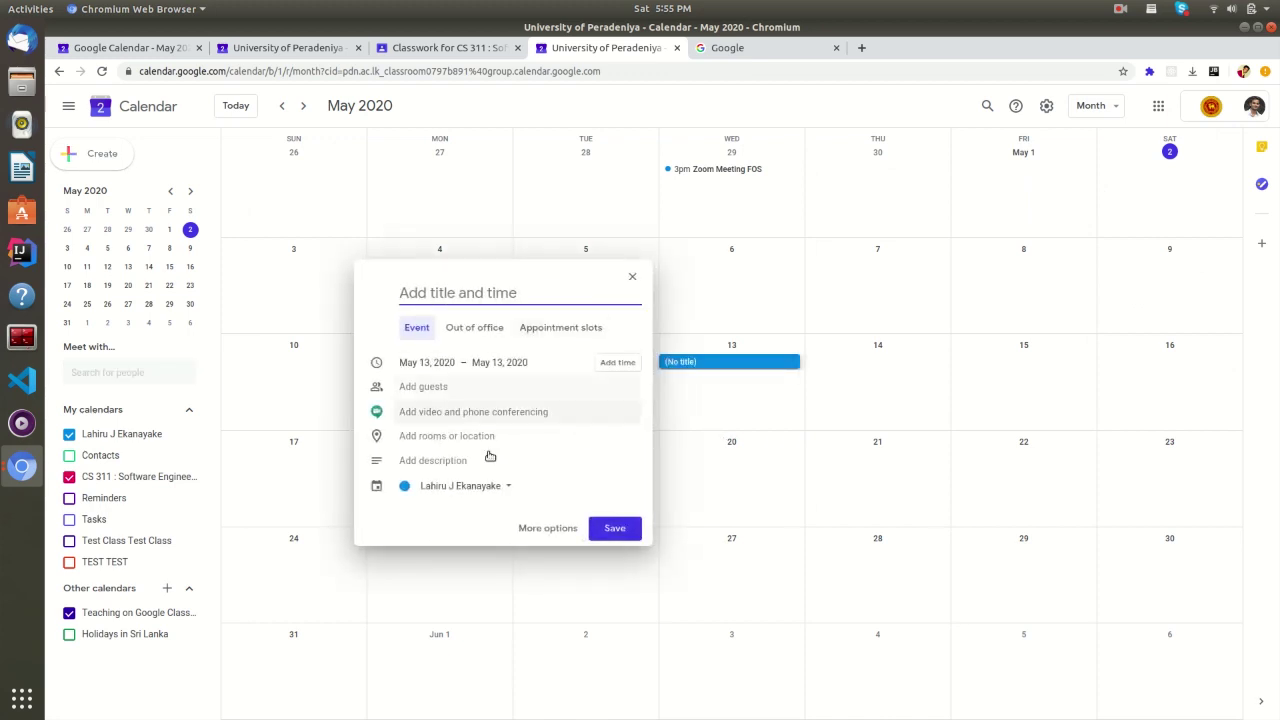
# - In the full event editor, title the event 'CS 311 | Software Engineering | Introduction'
pyautogui.click(548, 528)
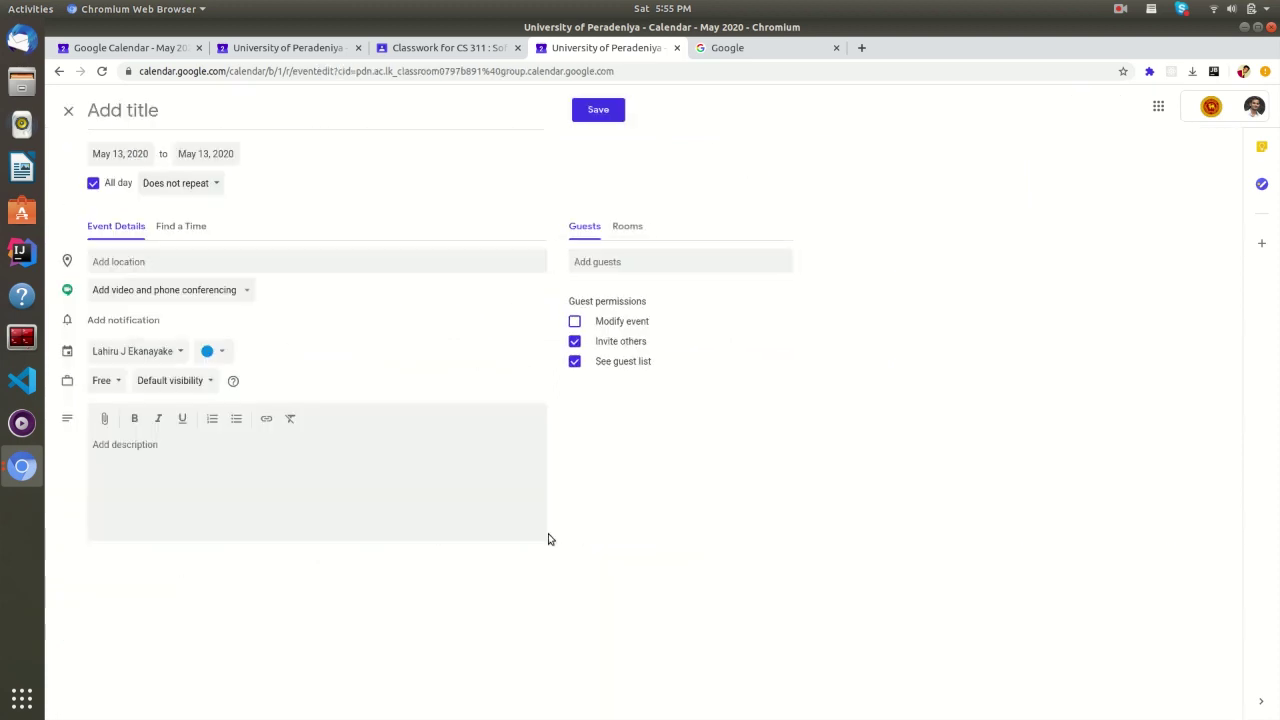
pyautogui.write('CS')
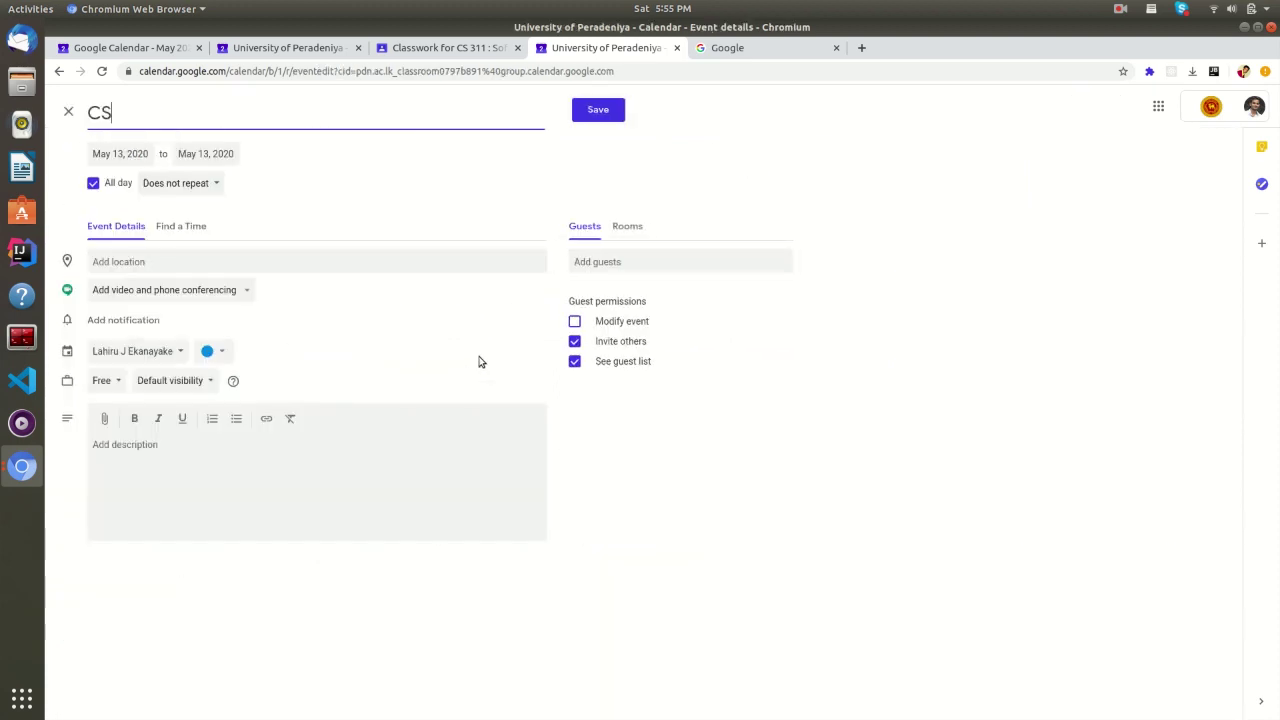
pyautogui.write(' 311 | Software Engineering ')
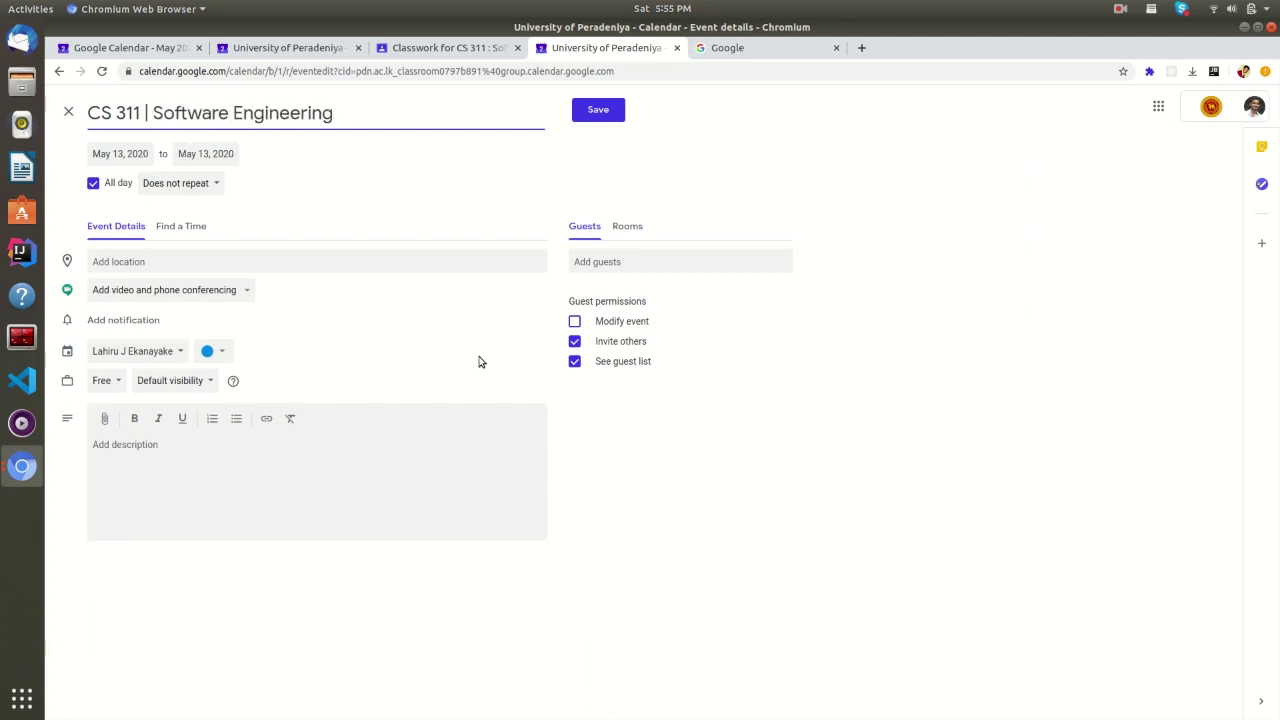
pyautogui.write('I')
pyautogui.write(' Intt')
pyautogui.write('roduction')
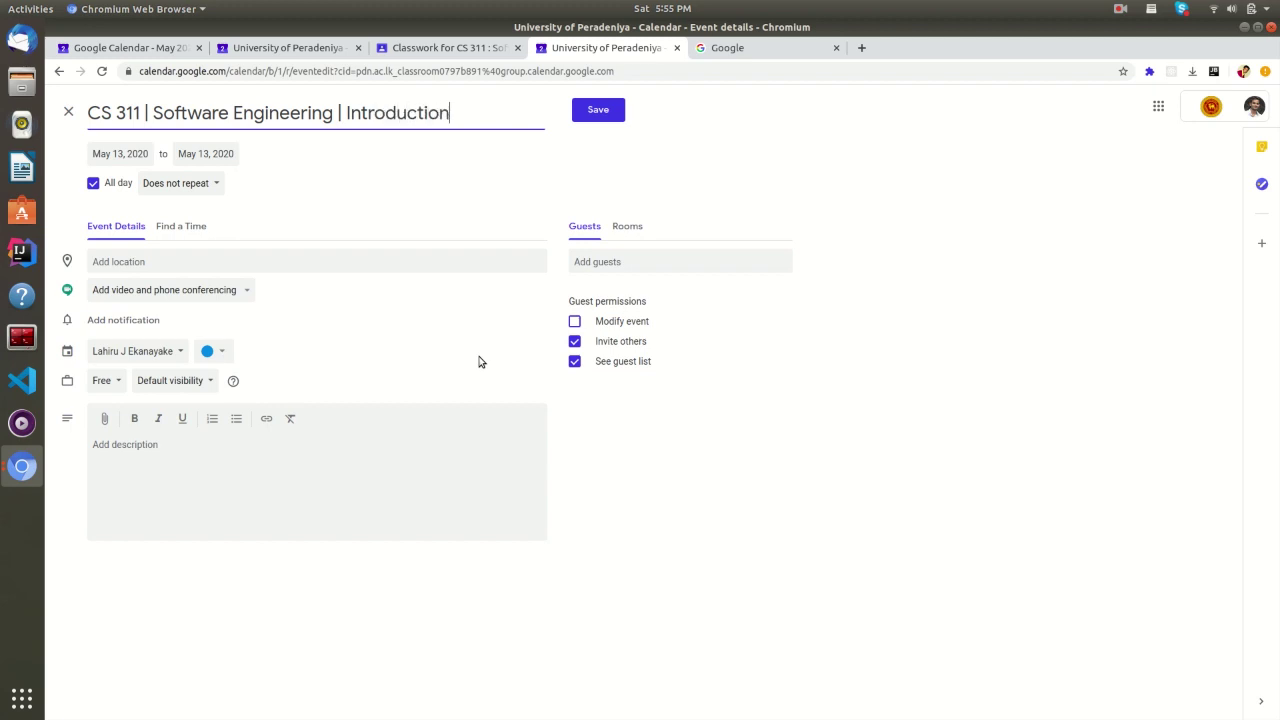
pyautogui.click(458, 276)
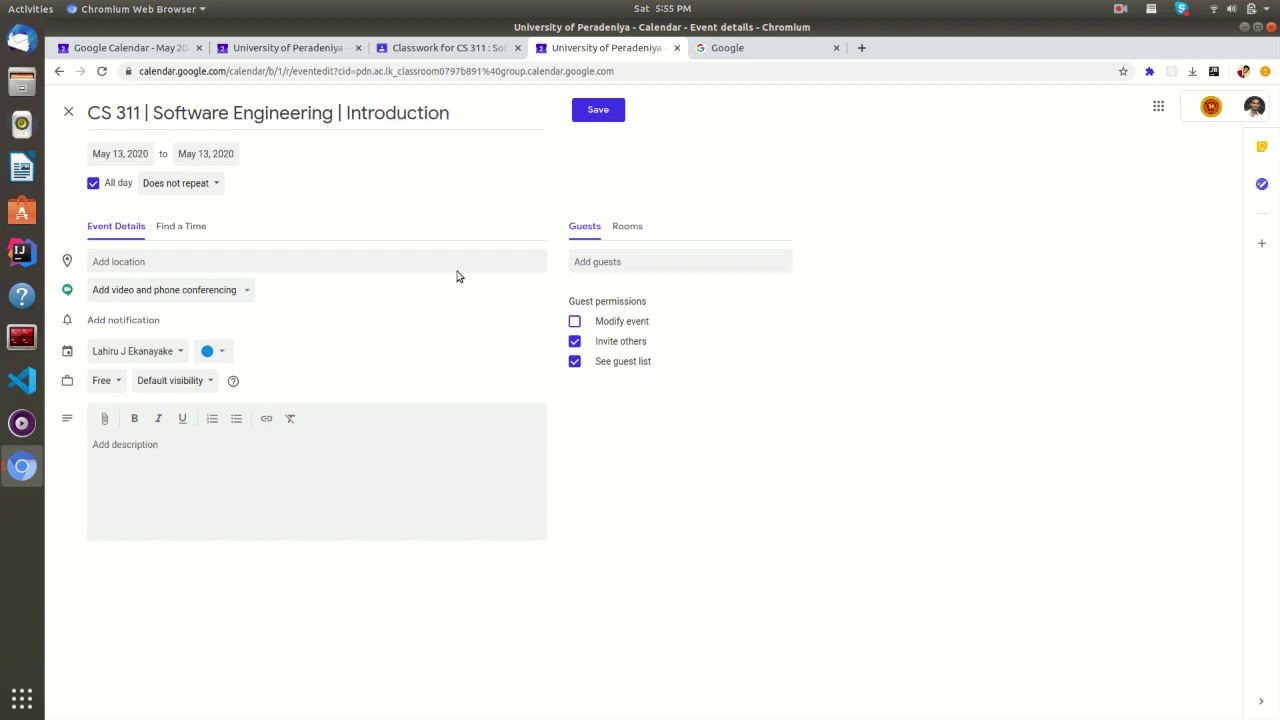
# - Invite the CS 311 Software Engineering class group (139 guests) and schedule 9:00–10:00am
pyautogui.click(190, 226)
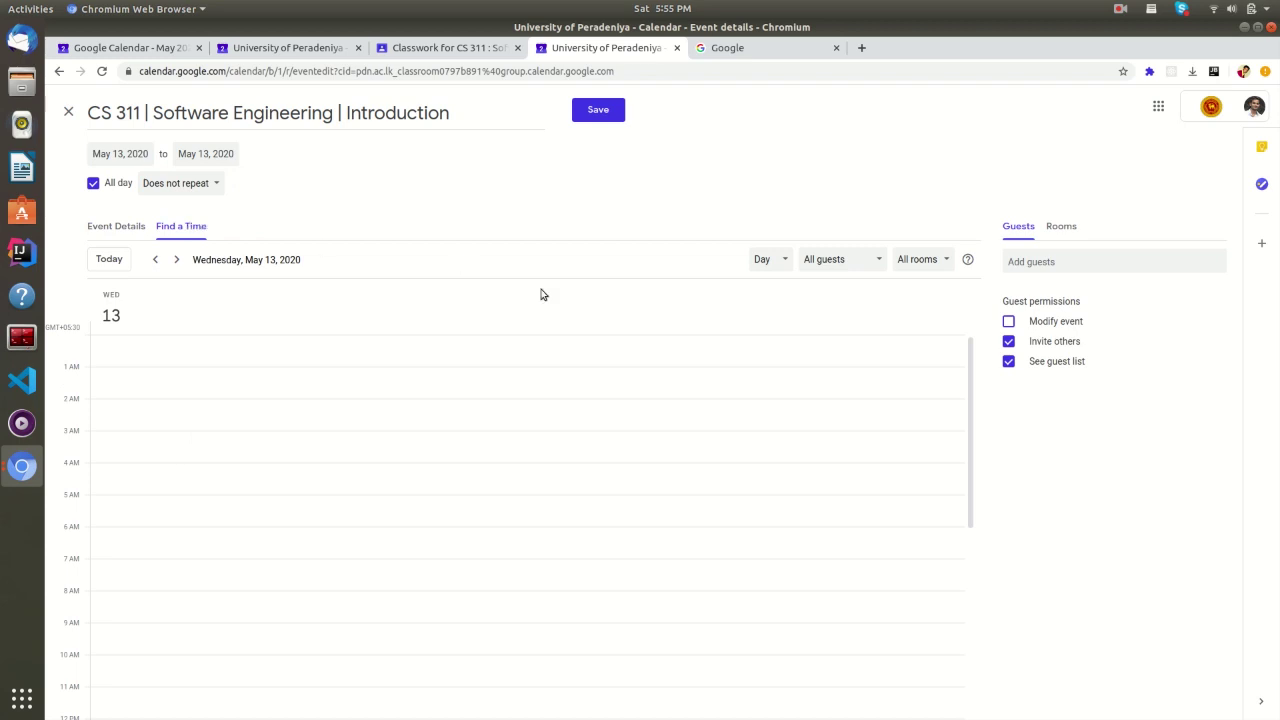
pyautogui.click(1028, 259)
pyautogui.write('CS 311')
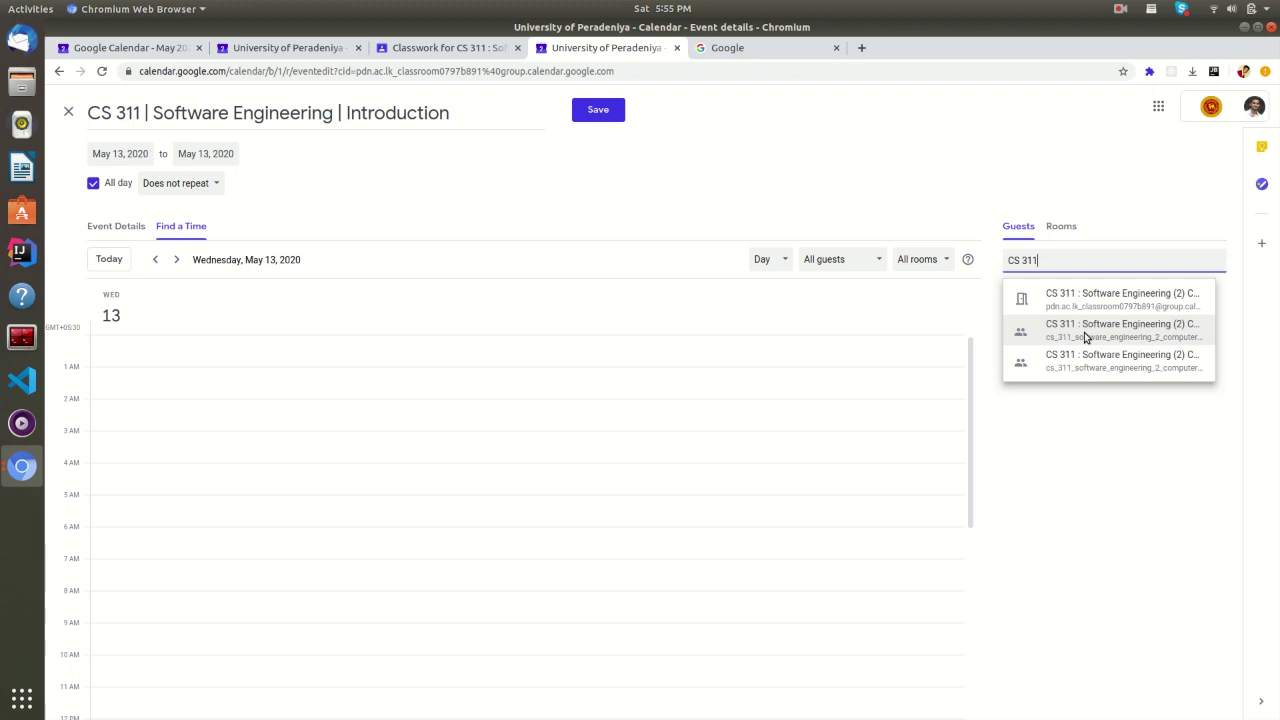
pyautogui.click(1086, 330)
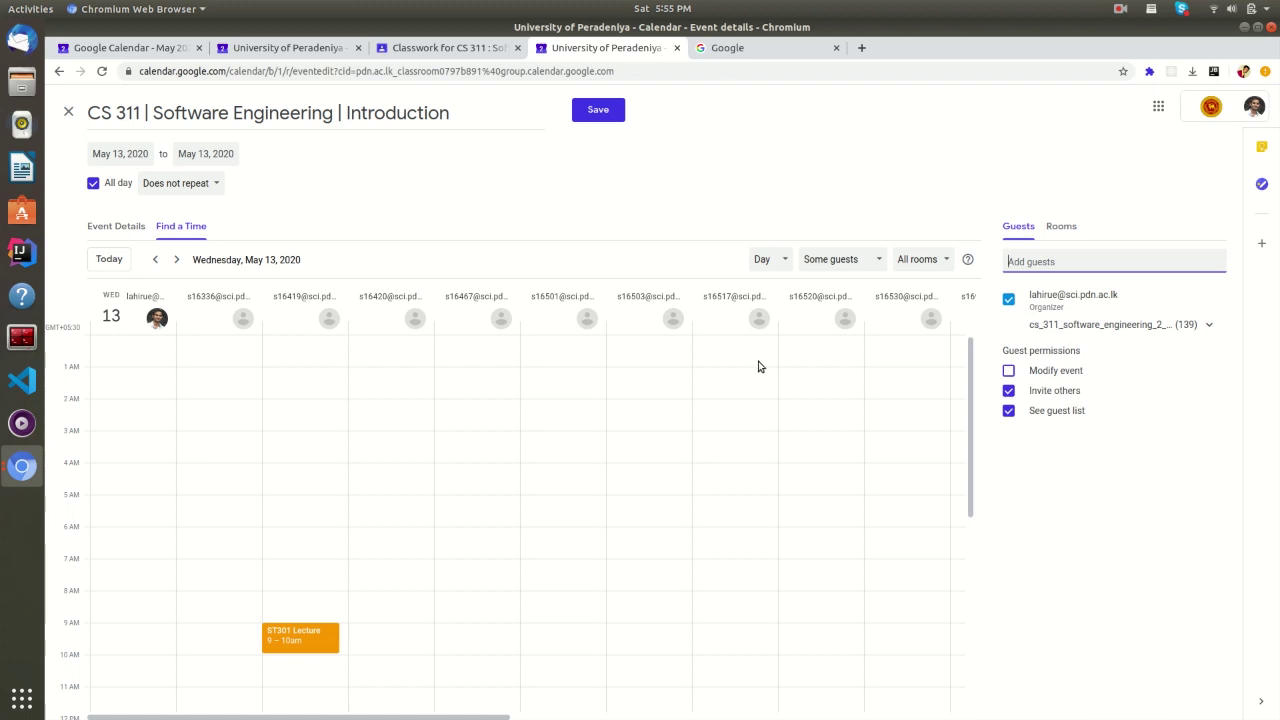
pyautogui.hscroll(15, 755, 367)
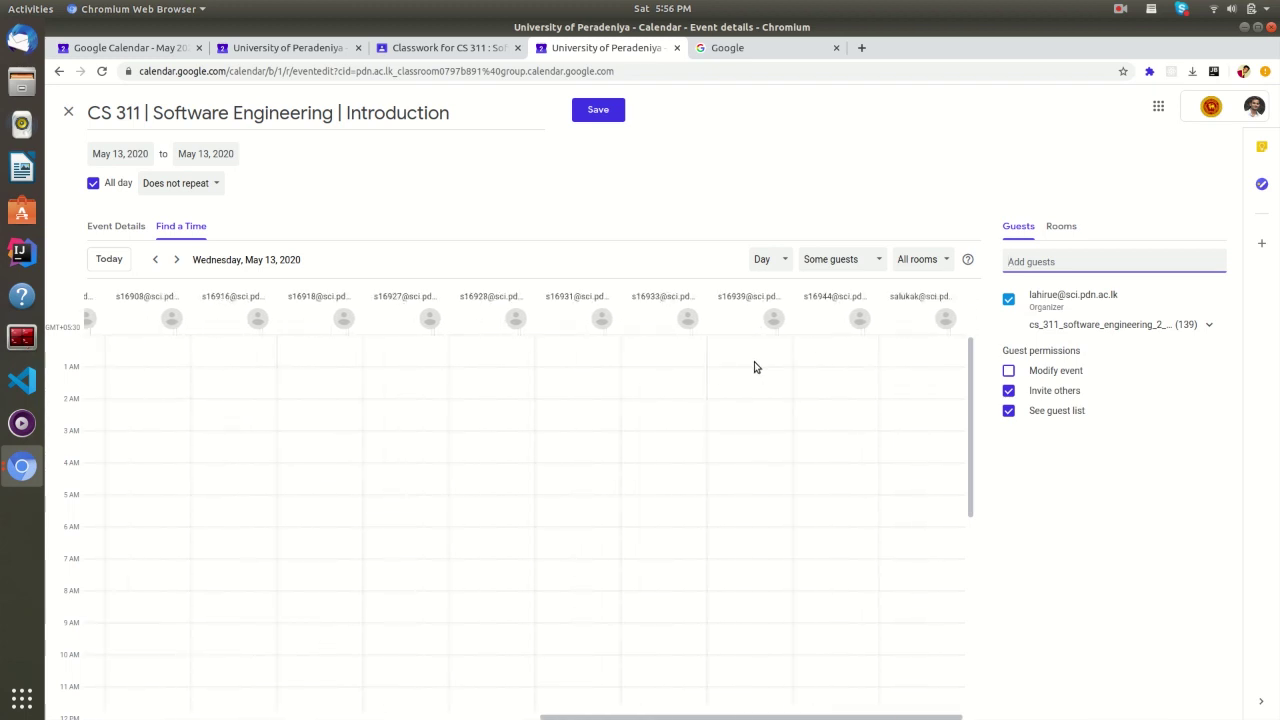
pyautogui.hscroll(-20, 217, 414)
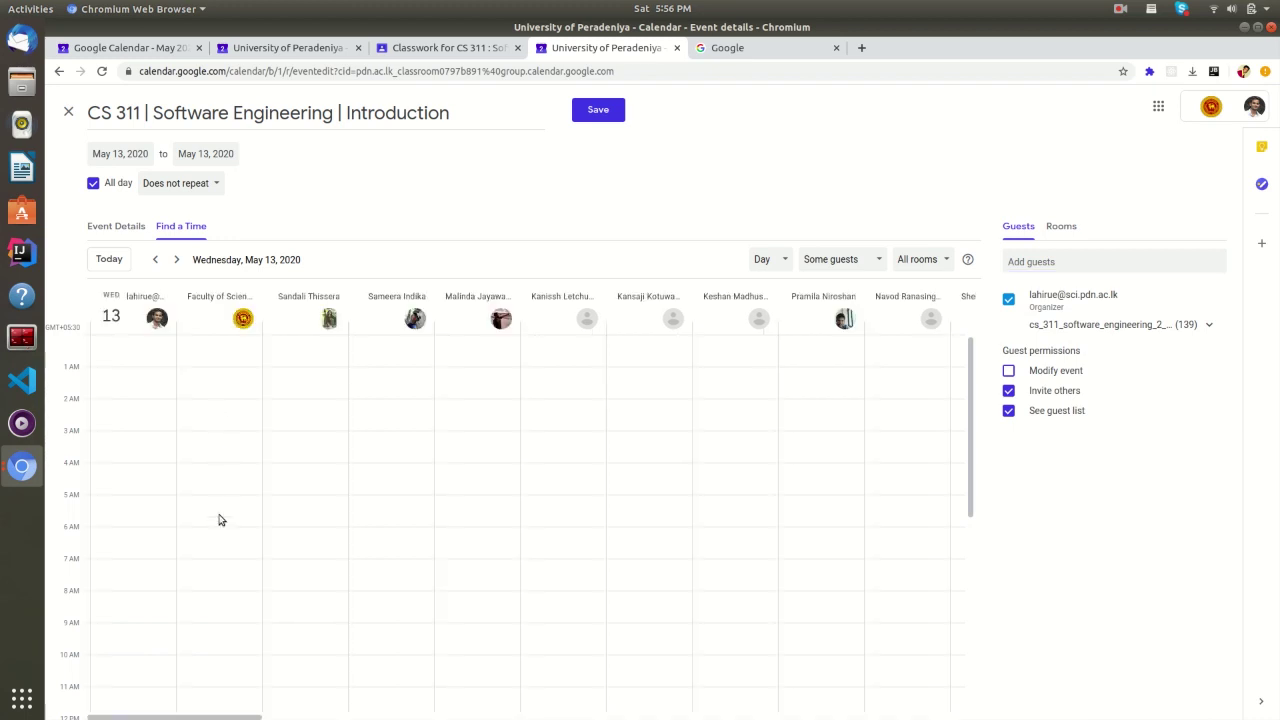
pyautogui.click(208, 637)
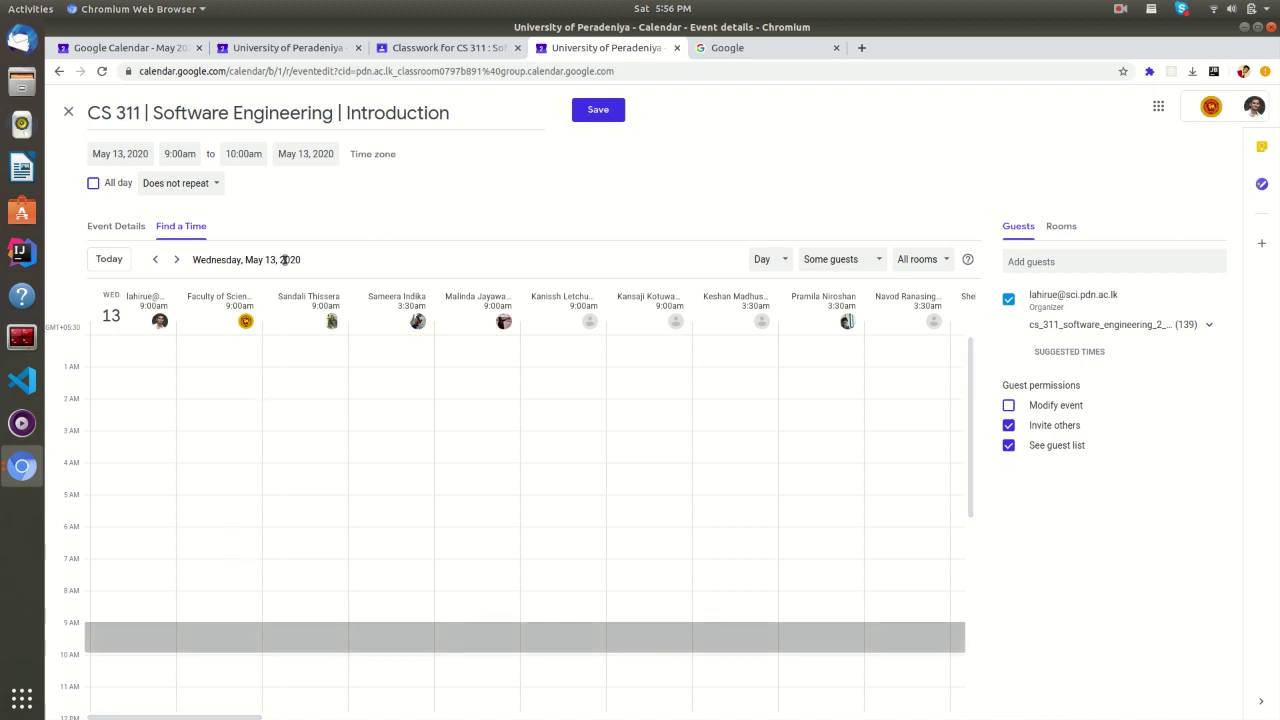
# - Set the event to run 9:15am to 10:45am (1.5 hours) on May 13
pyautogui.click(180, 154)
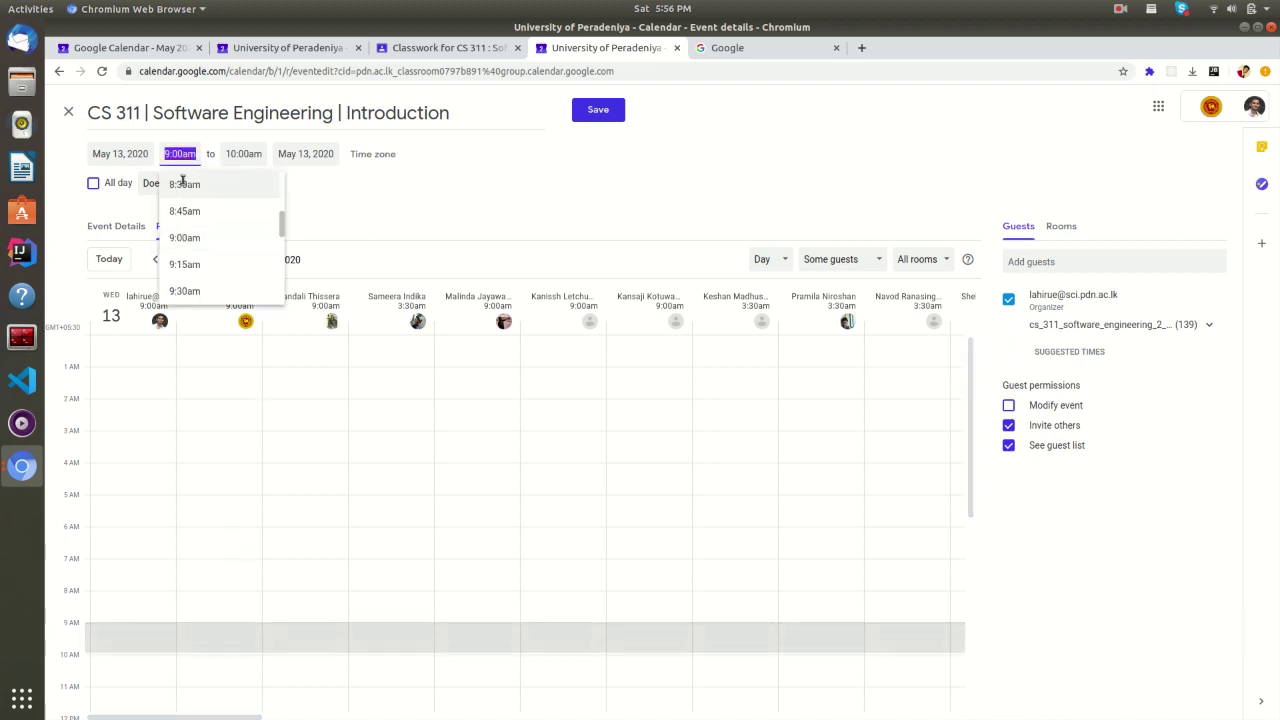
pyautogui.click(184, 264)
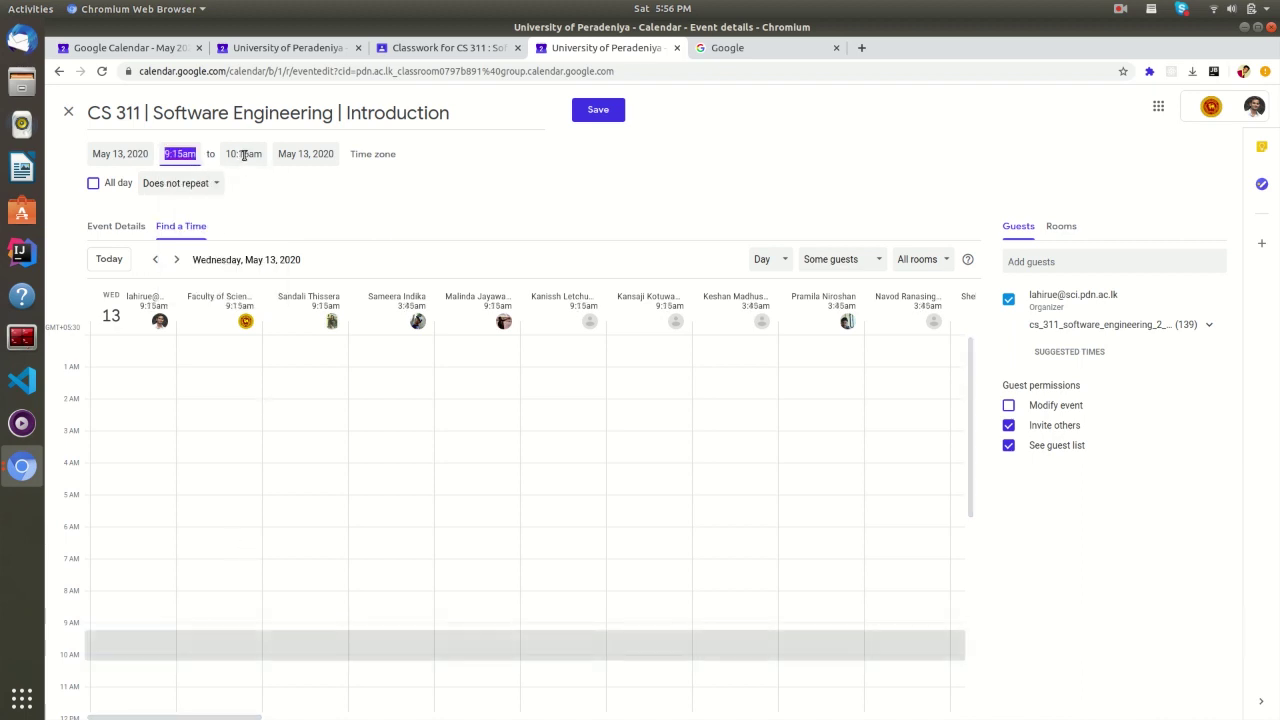
pyautogui.click(243, 155)
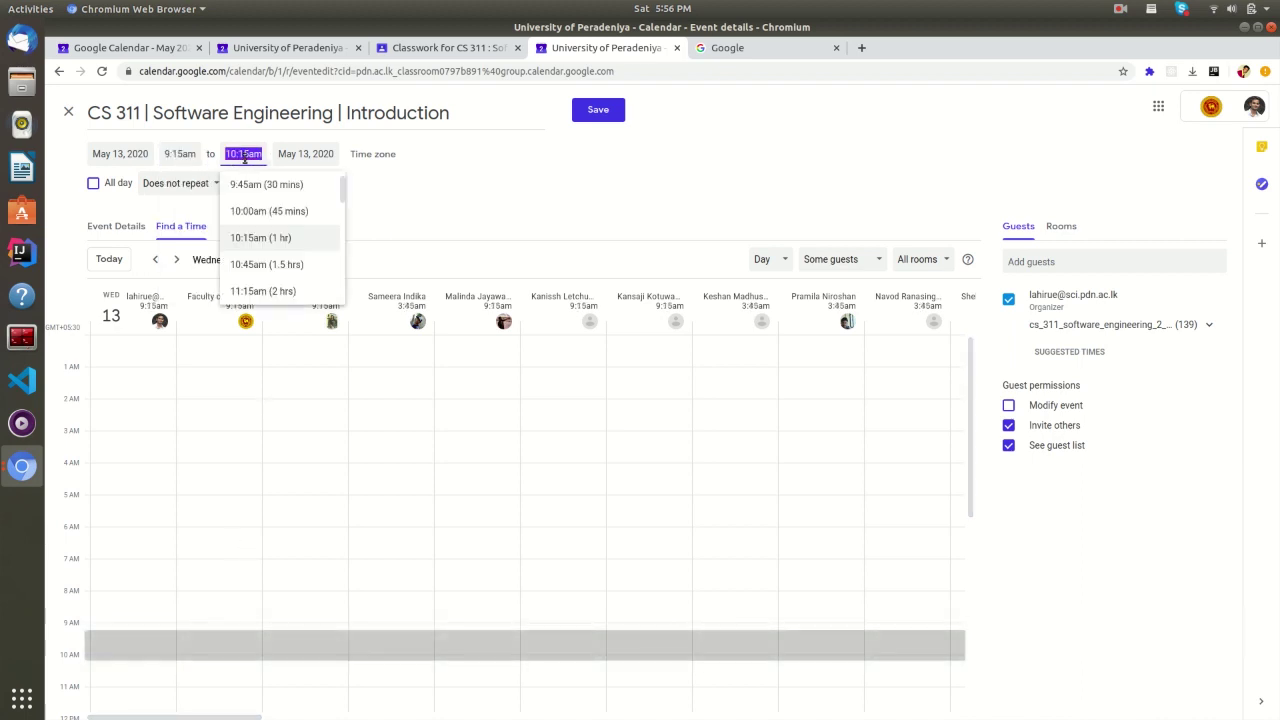
pyautogui.click(282, 265)
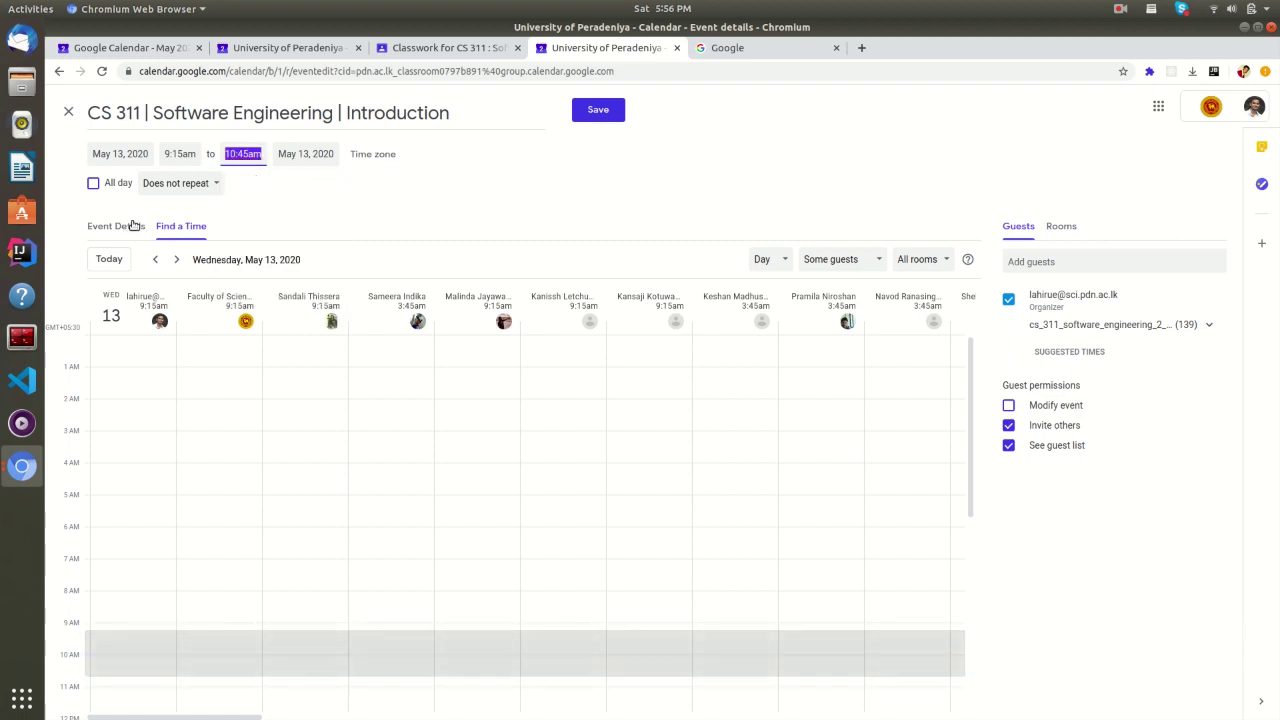
pyautogui.click(1059, 226)
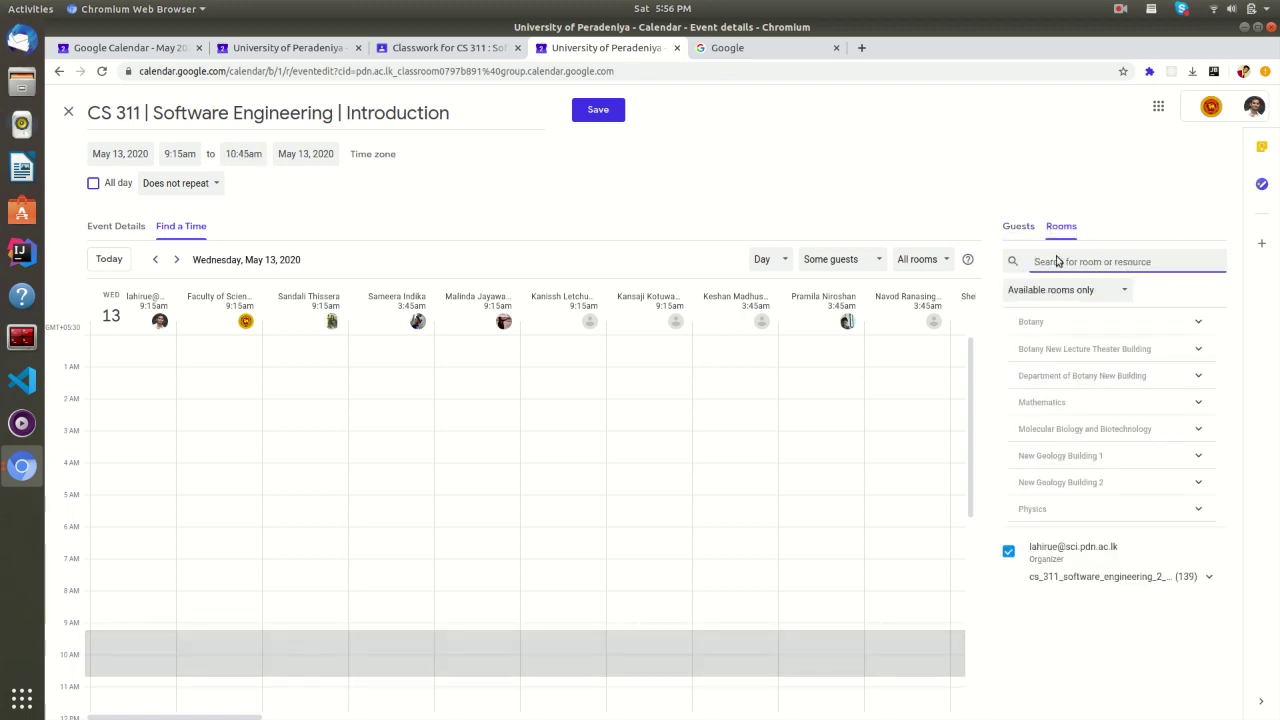
# - Book Statistics and Computer Science SC Lecture Theater 1 (capacity 190), then return to event details
pyautogui.scroll(-2, 1134, 440)
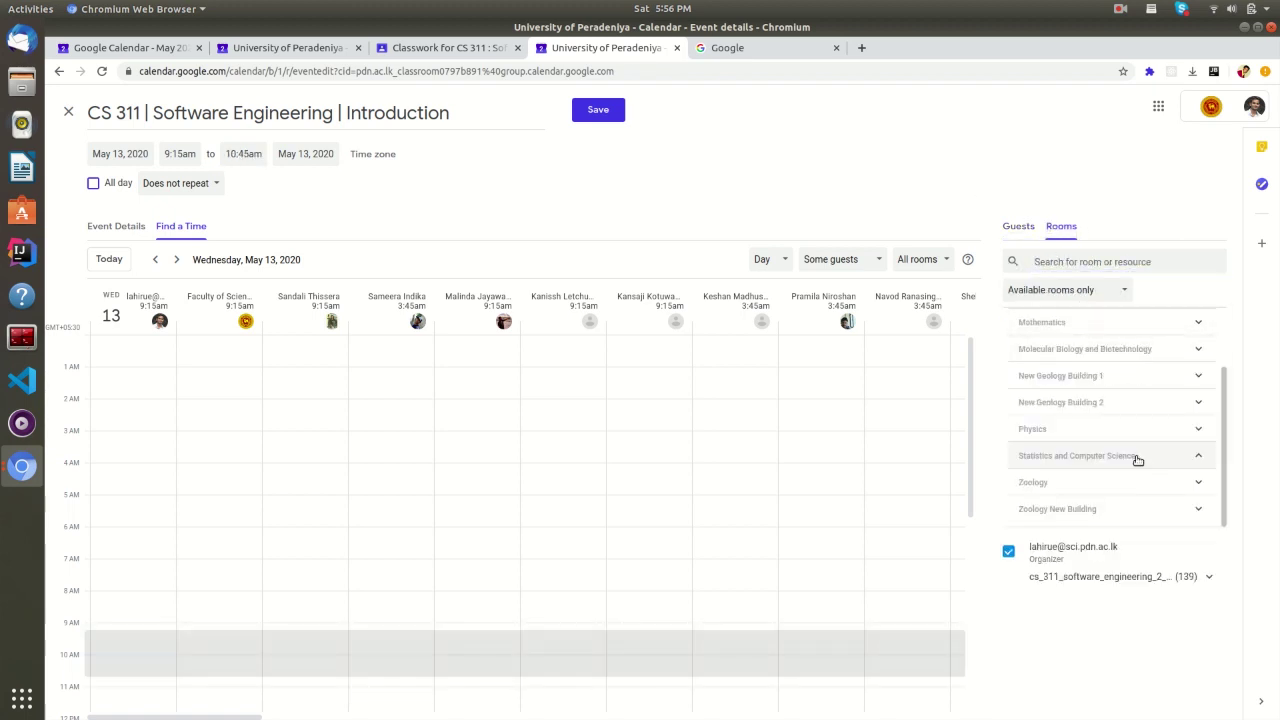
pyautogui.click(1137, 460)
pyautogui.scroll(-1, 1134, 457)
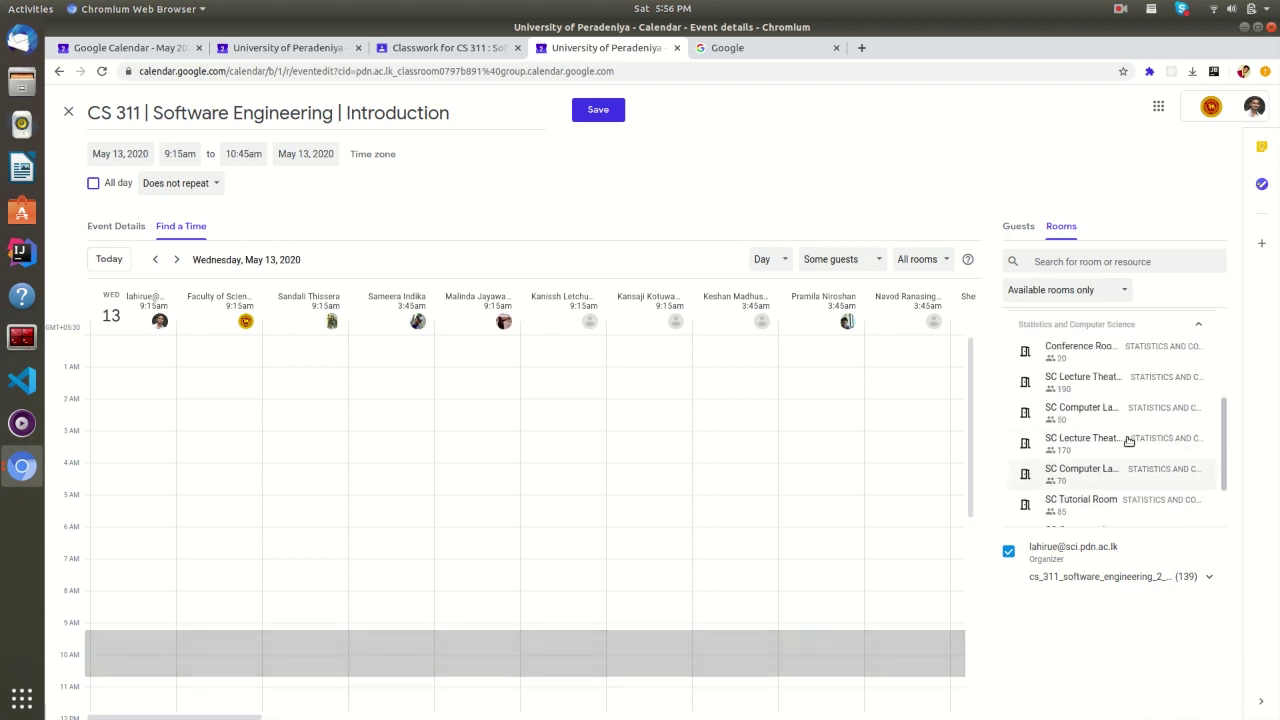
pyautogui.moveTo(1128, 441)
pyautogui.moveTo(1077, 402)
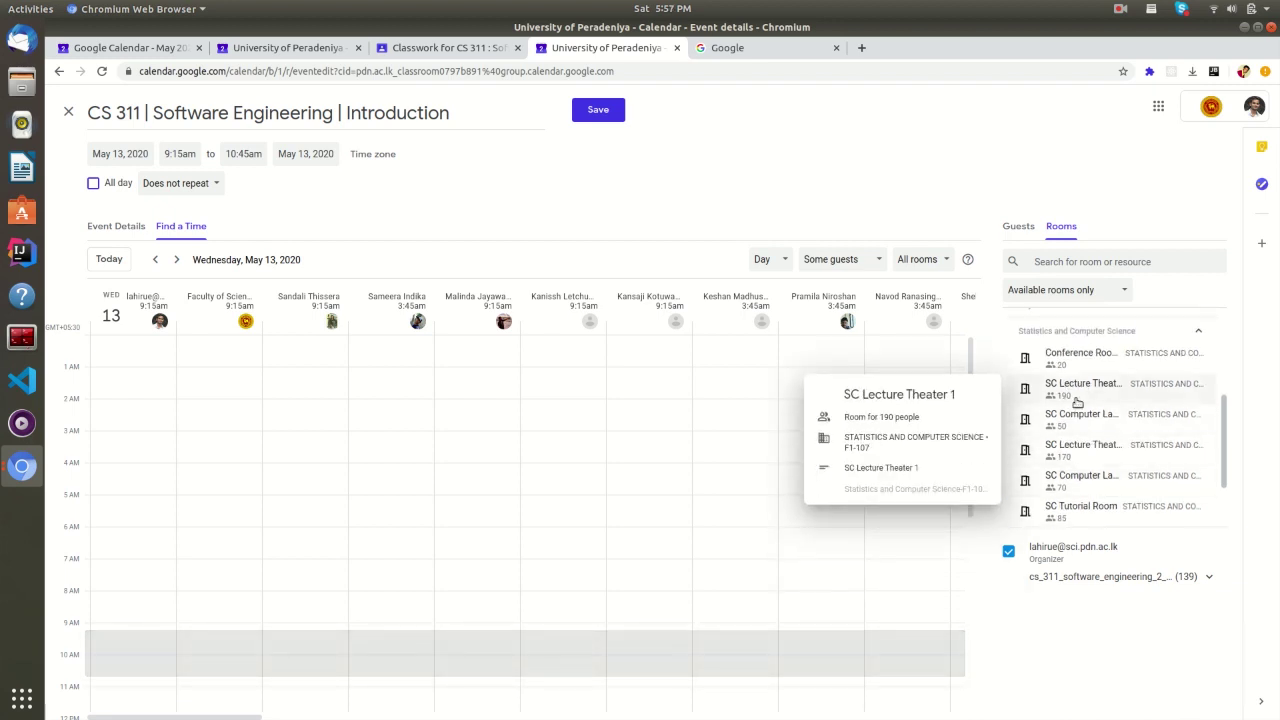
pyautogui.click(1077, 402)
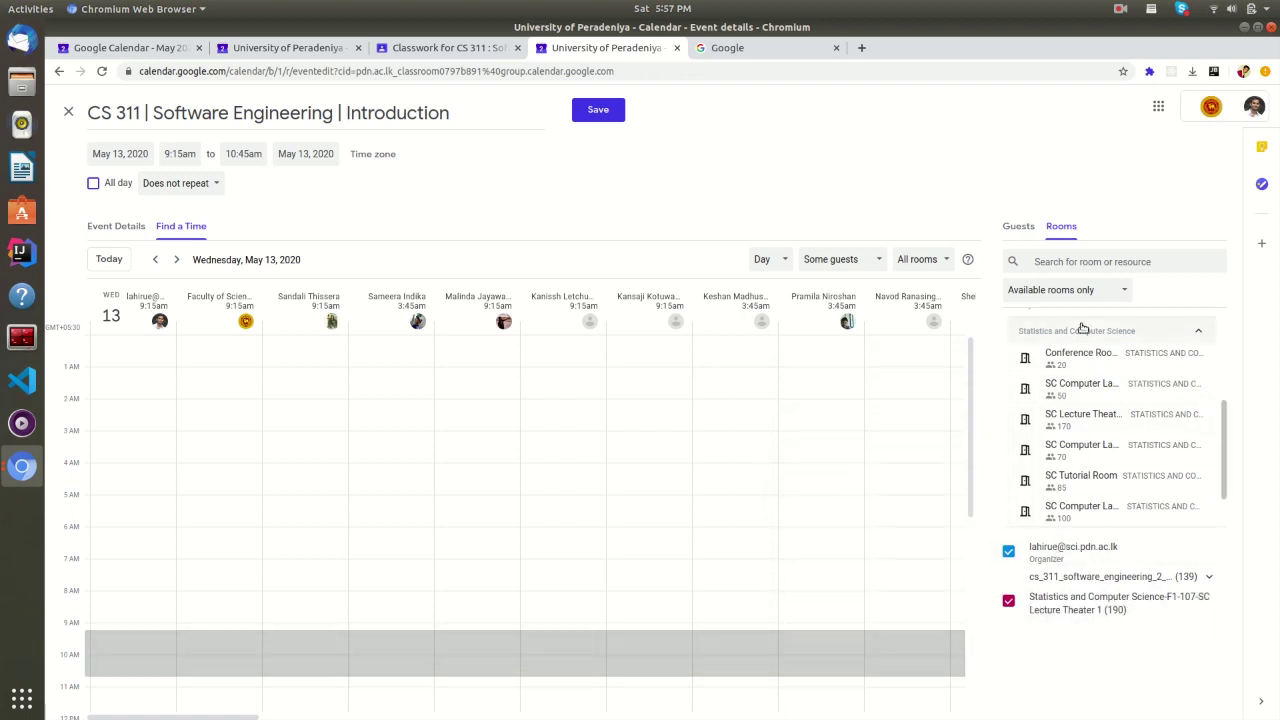
pyautogui.click(1020, 228)
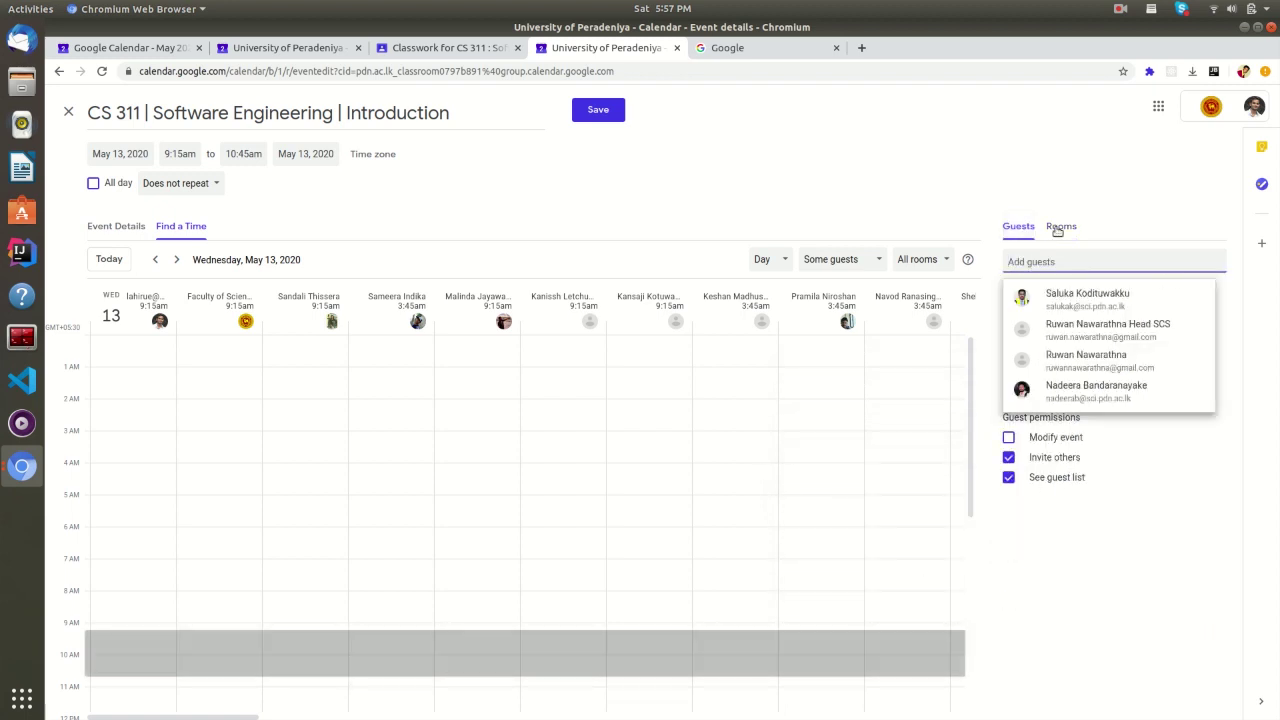
pyautogui.click(1058, 228)
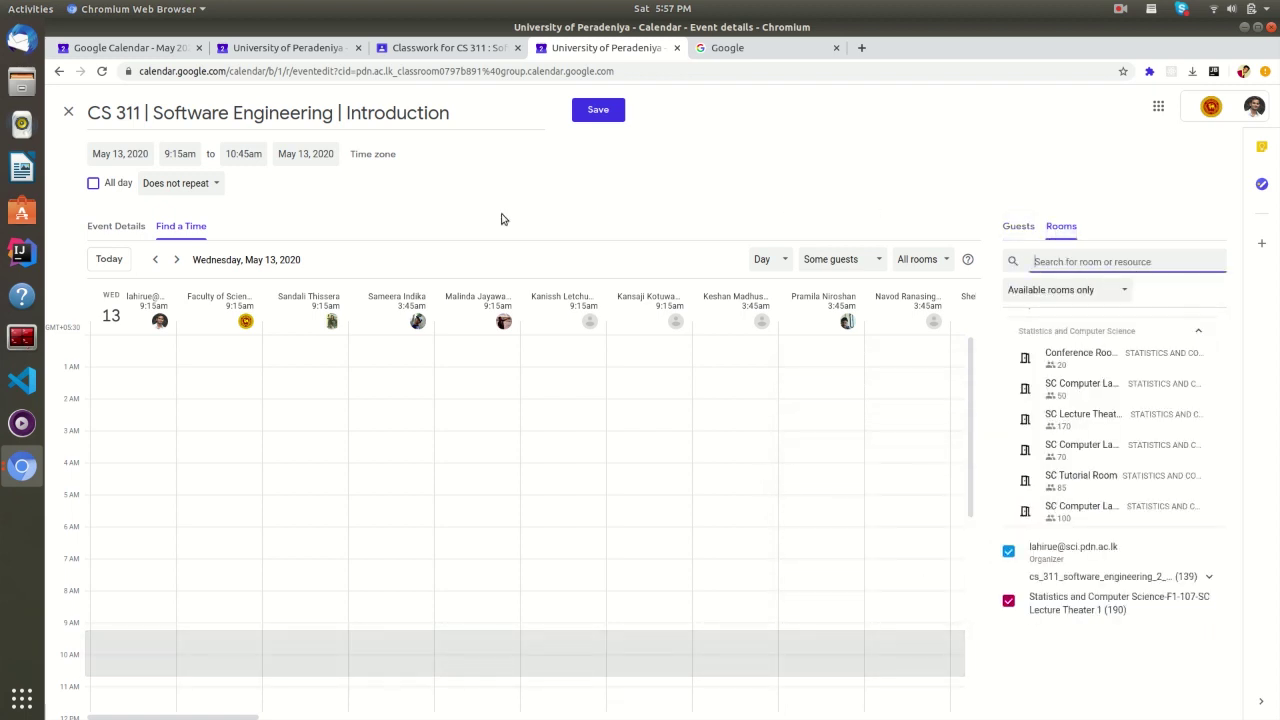
pyautogui.click(128, 232)
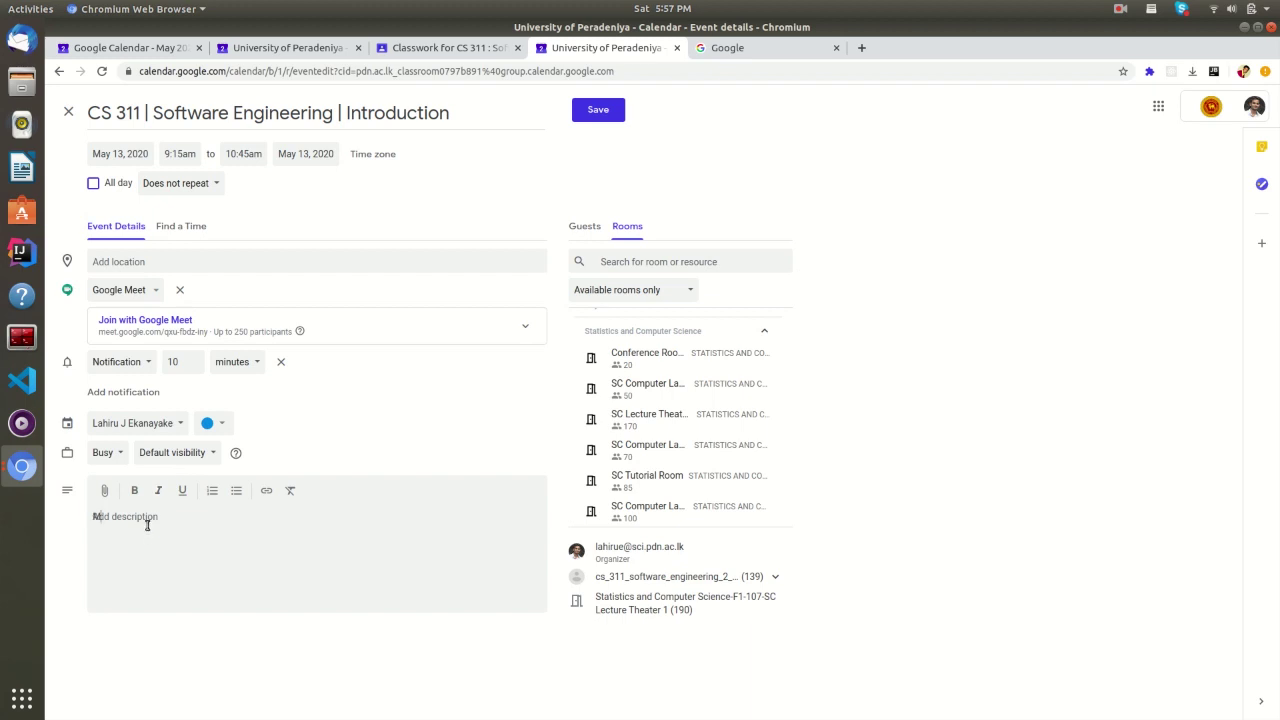
# - Add the description 'Meeting Description' and a notification reminder 30 minutes before
pyautogui.write('eeting Description')
pyautogui.moveTo(182, 363); pyautogui.dragTo(155, 367)
pyautogui.click(129, 364)
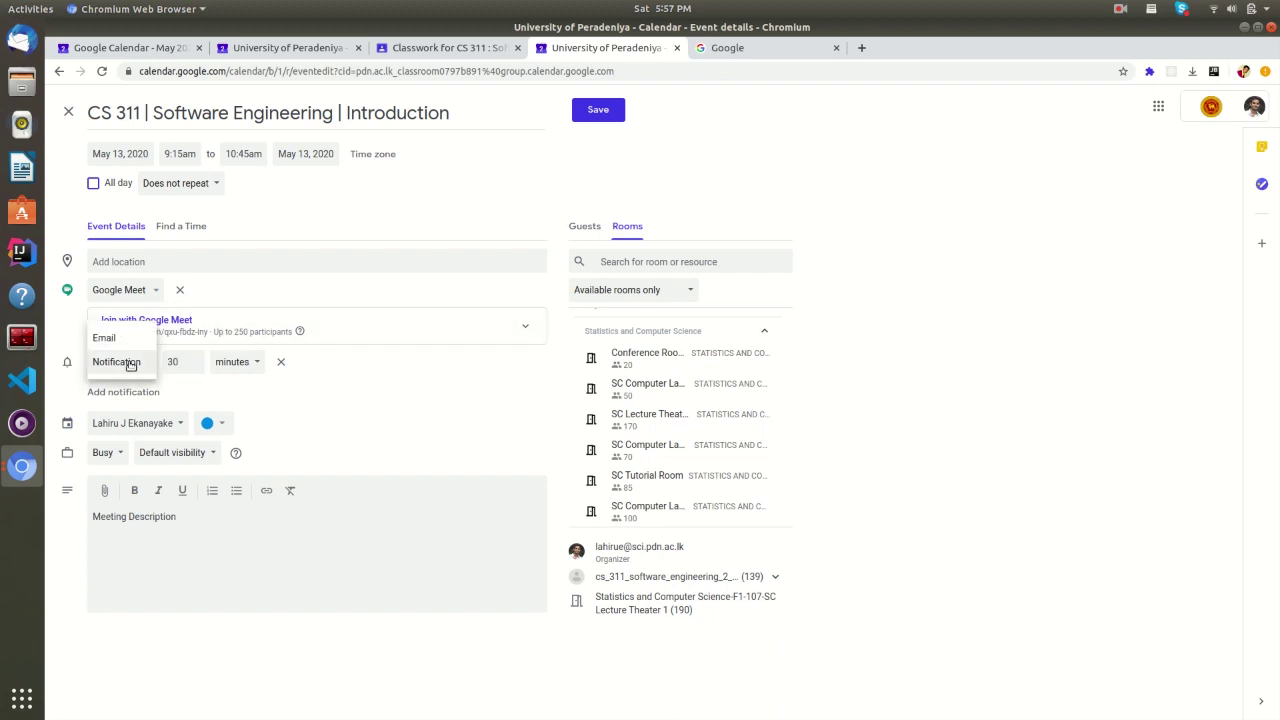
pyautogui.click(318, 414)
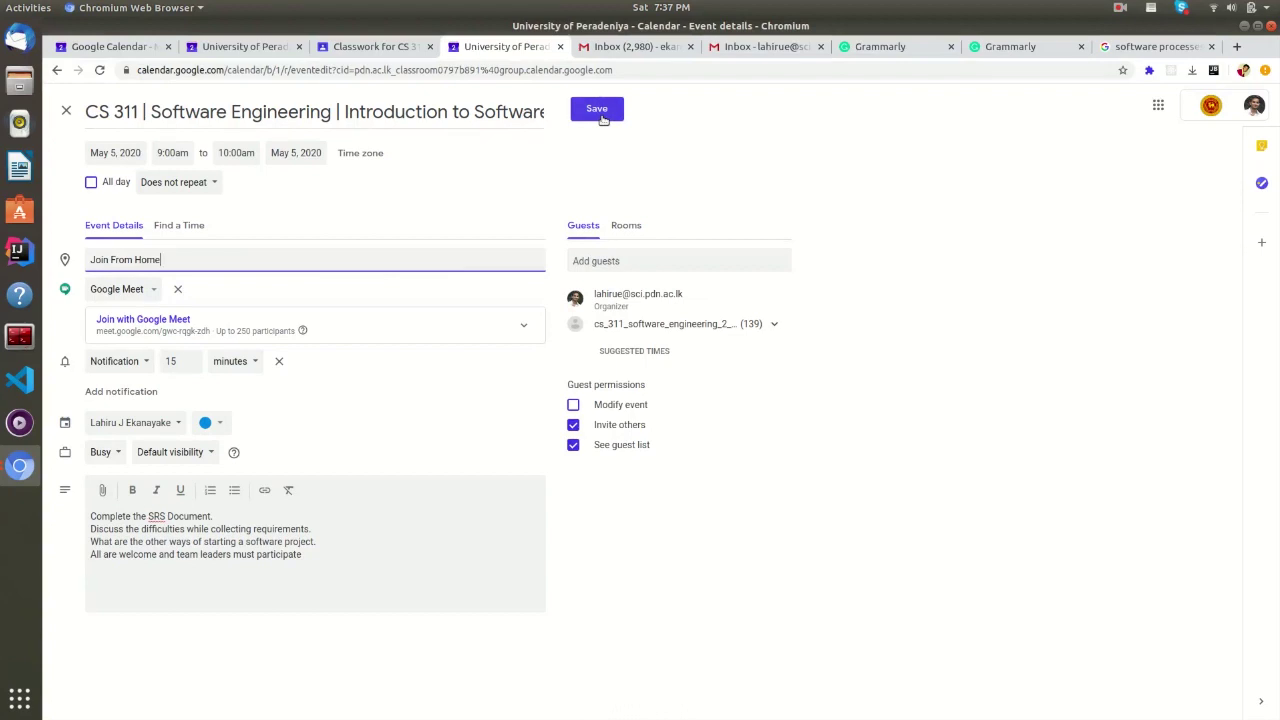
# - Save the event and send invitation emails to all guests, including external ones
pyautogui.click(598, 110)
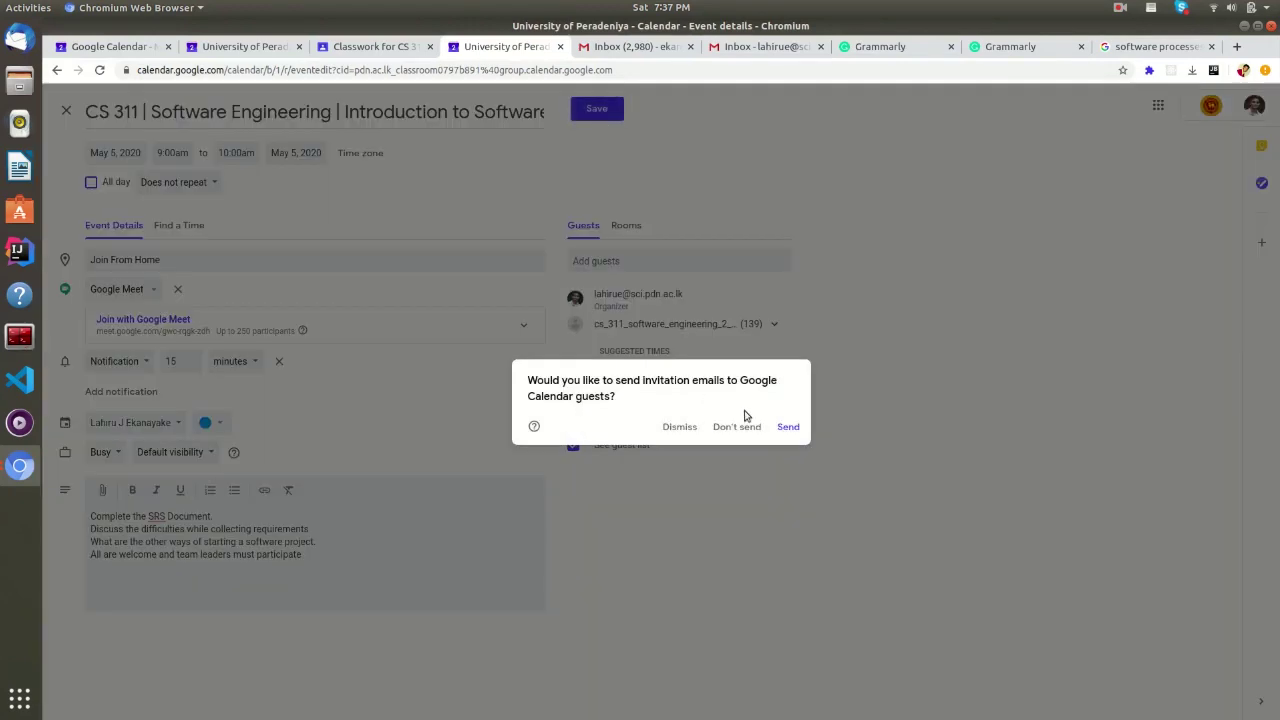
pyautogui.click(797, 428)
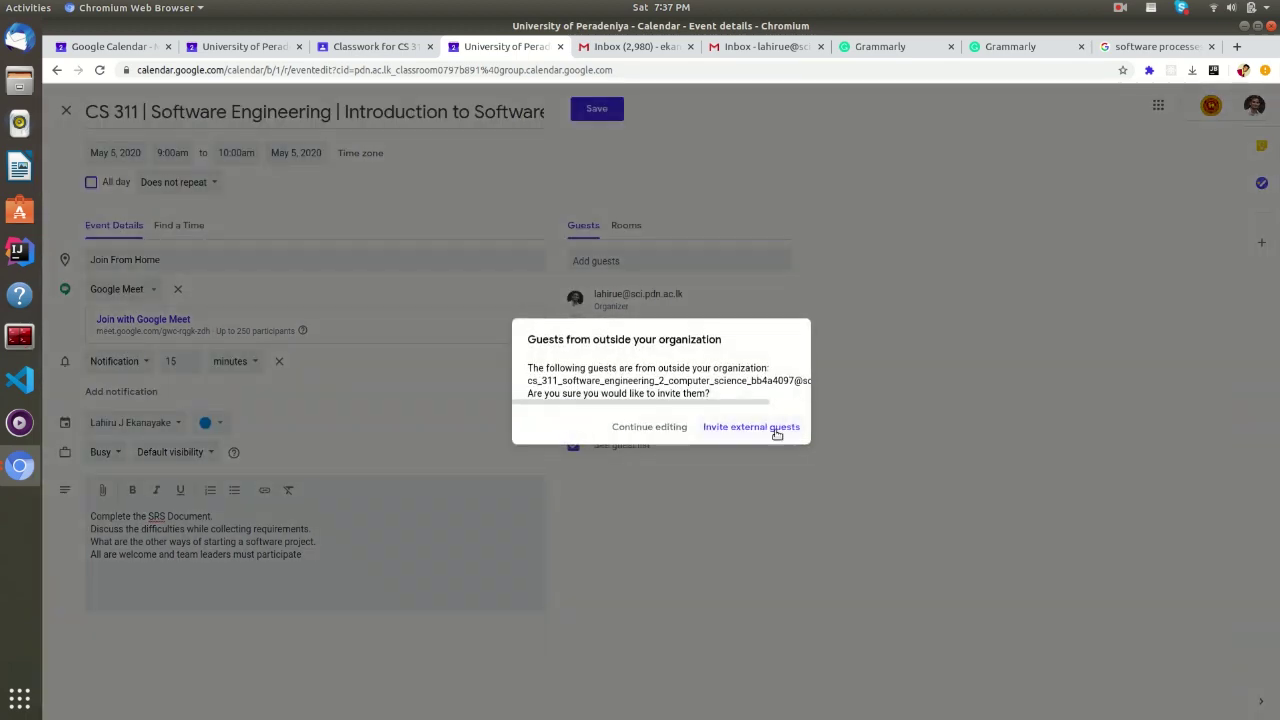
pyautogui.click(777, 434)
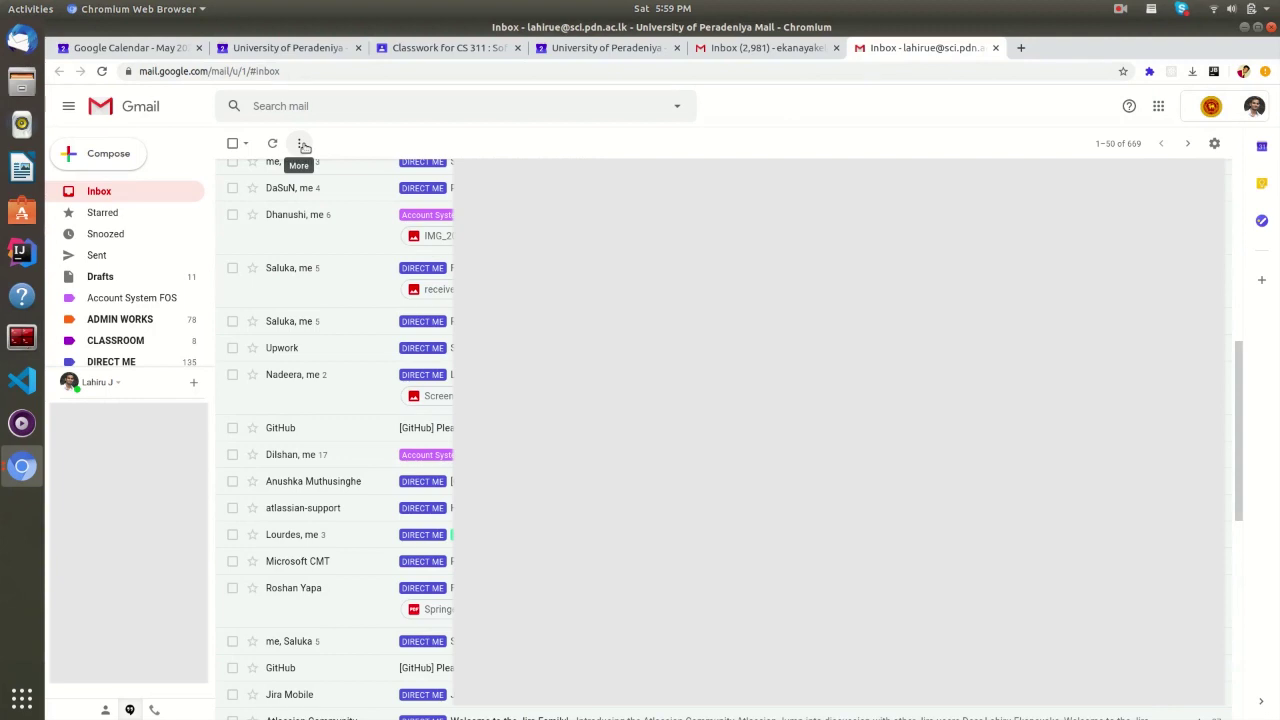
# - Show the messages in the Software Engineering label
pyautogui.click(302, 144)
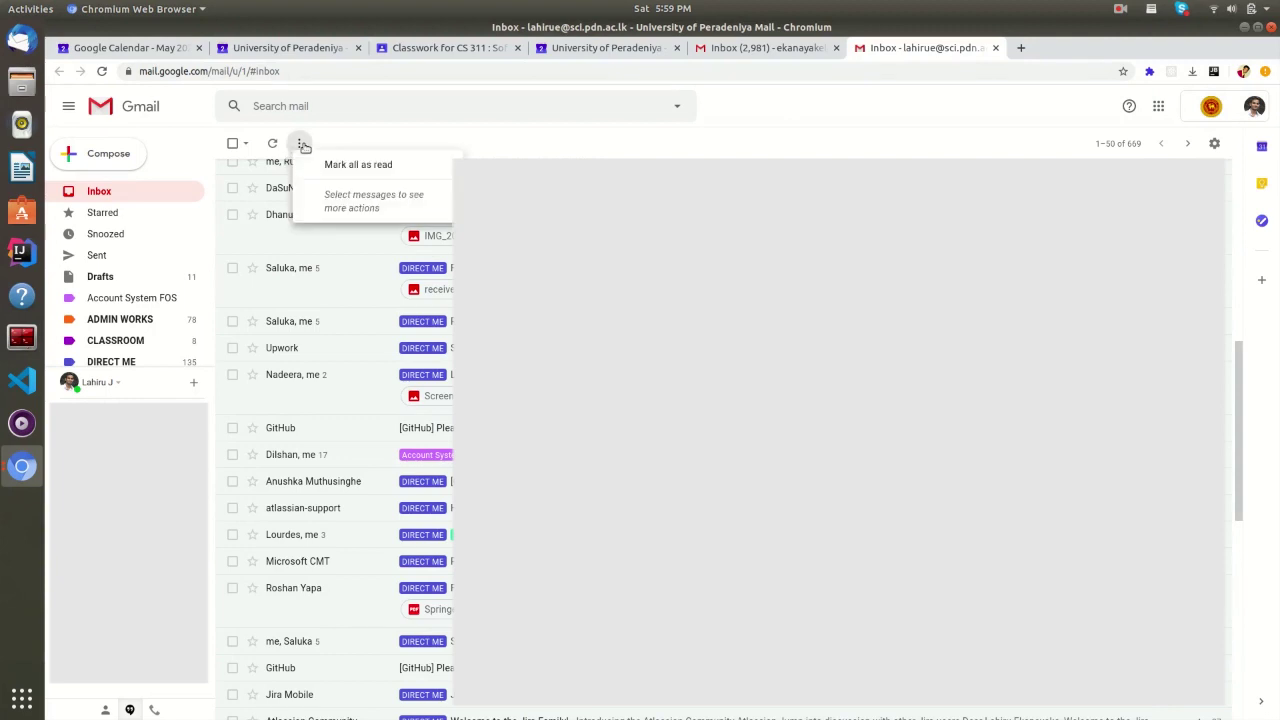
pyautogui.click(349, 140)
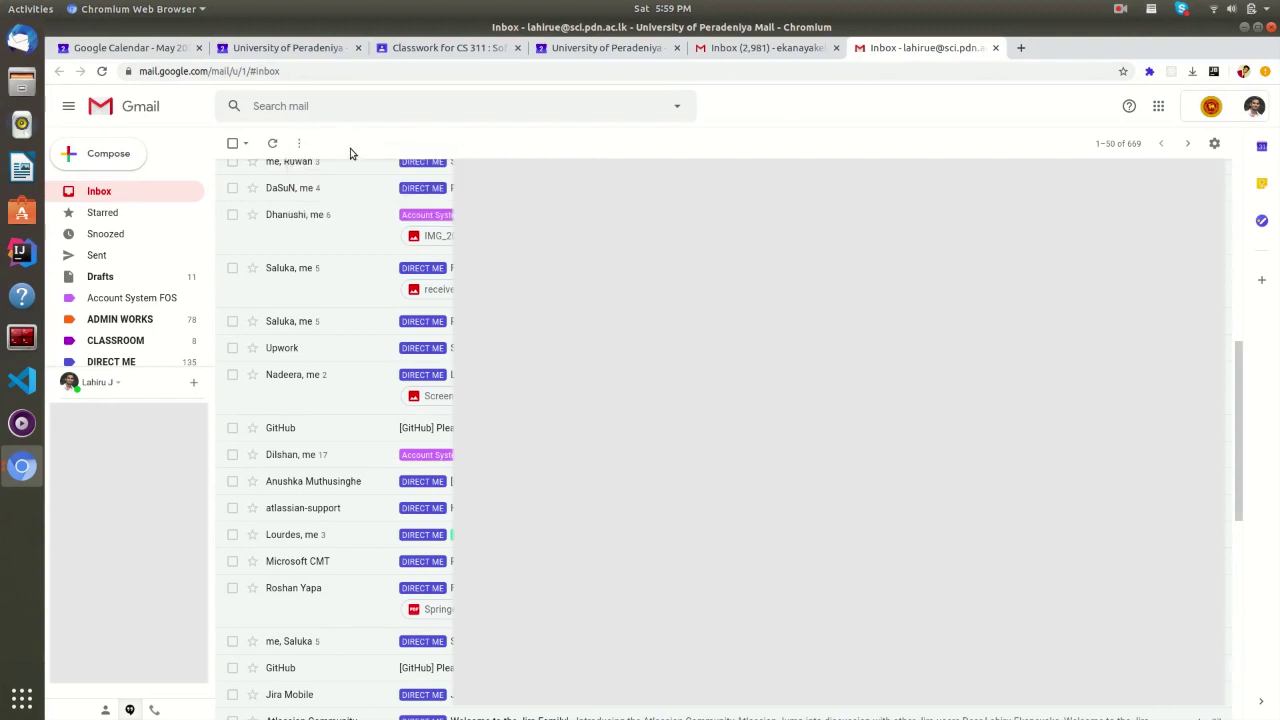
pyautogui.scroll(10, 357, 342)
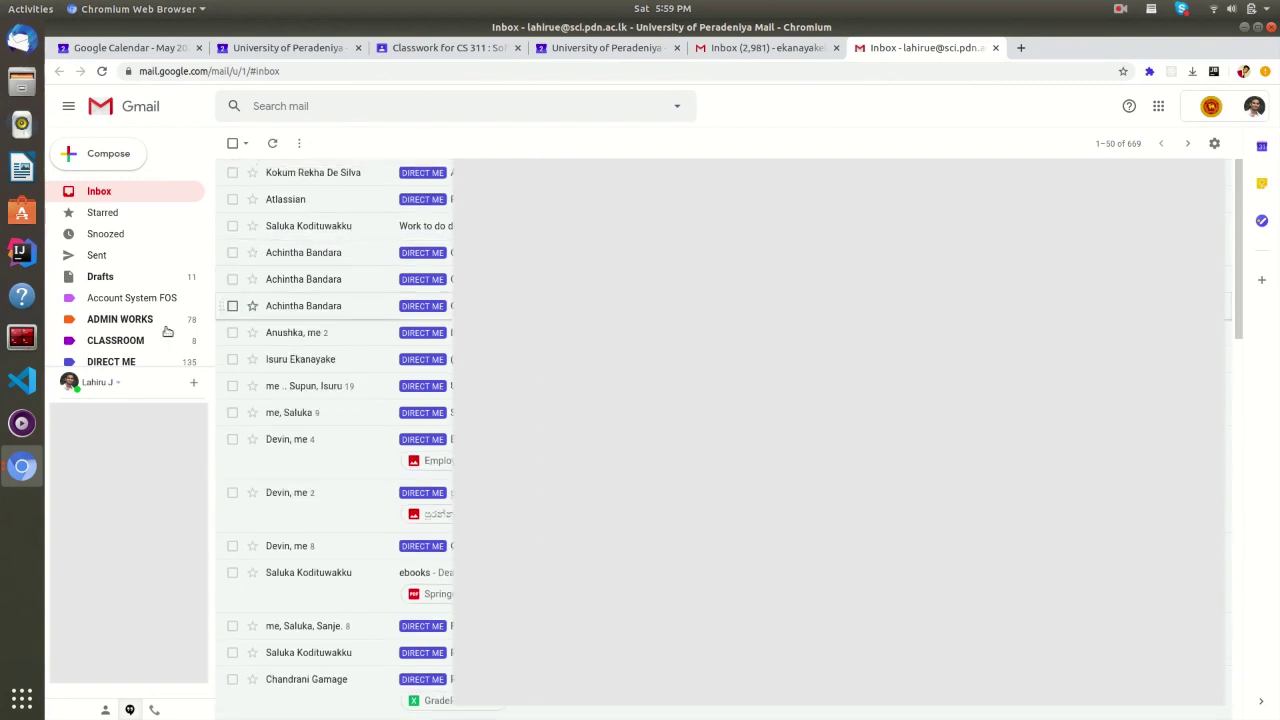
pyautogui.scroll(-2, 167, 330)
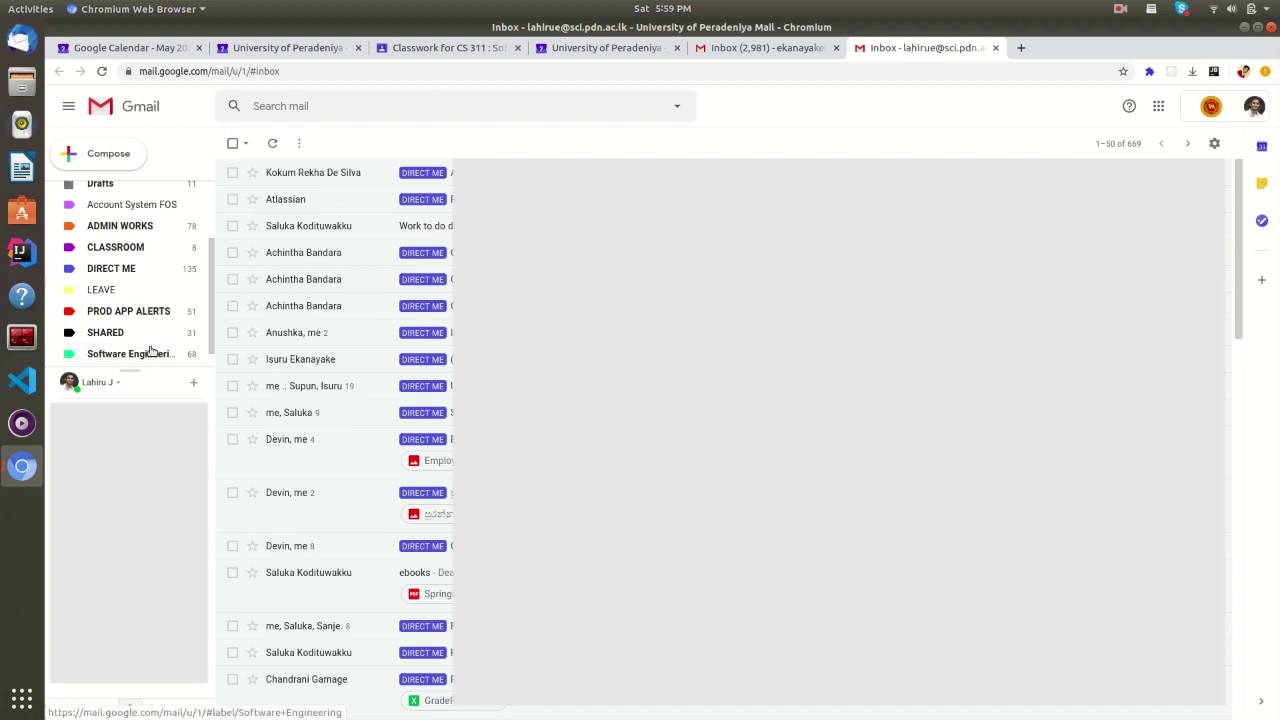
pyautogui.click(150, 350)
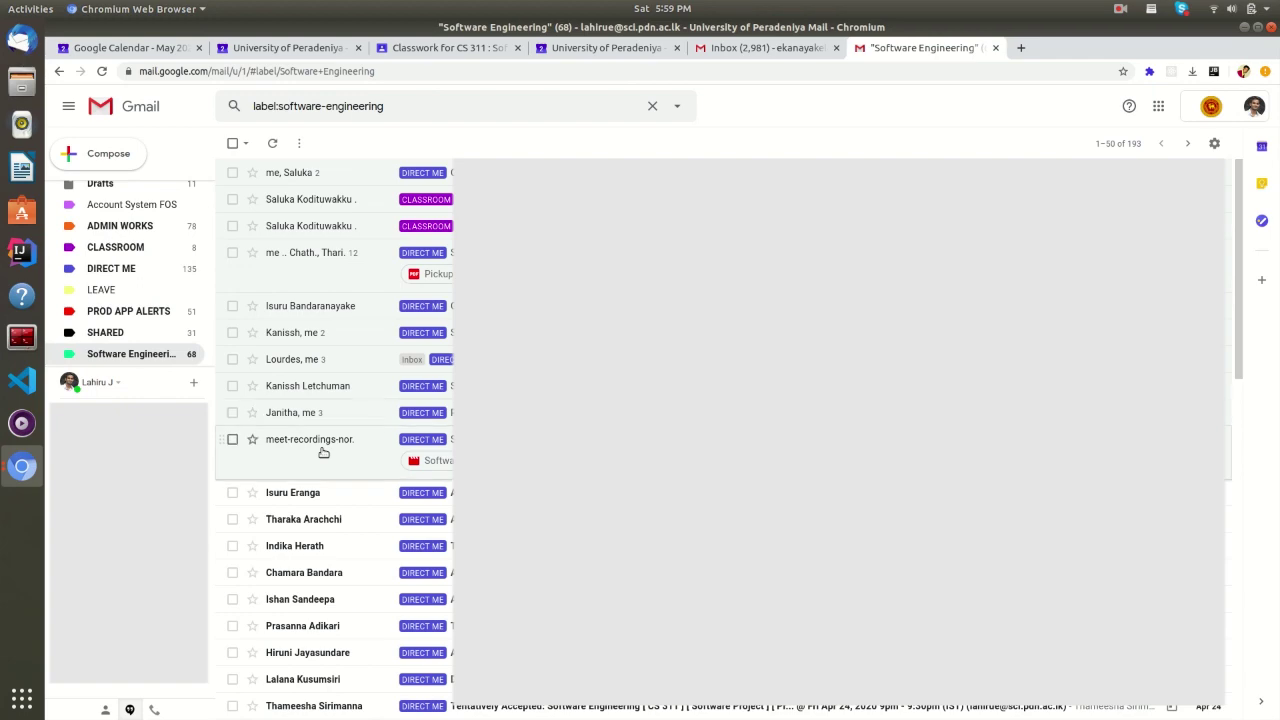
# - Select an invitation reply and create a filter for messages like it
pyautogui.scroll(-10, 323, 452)
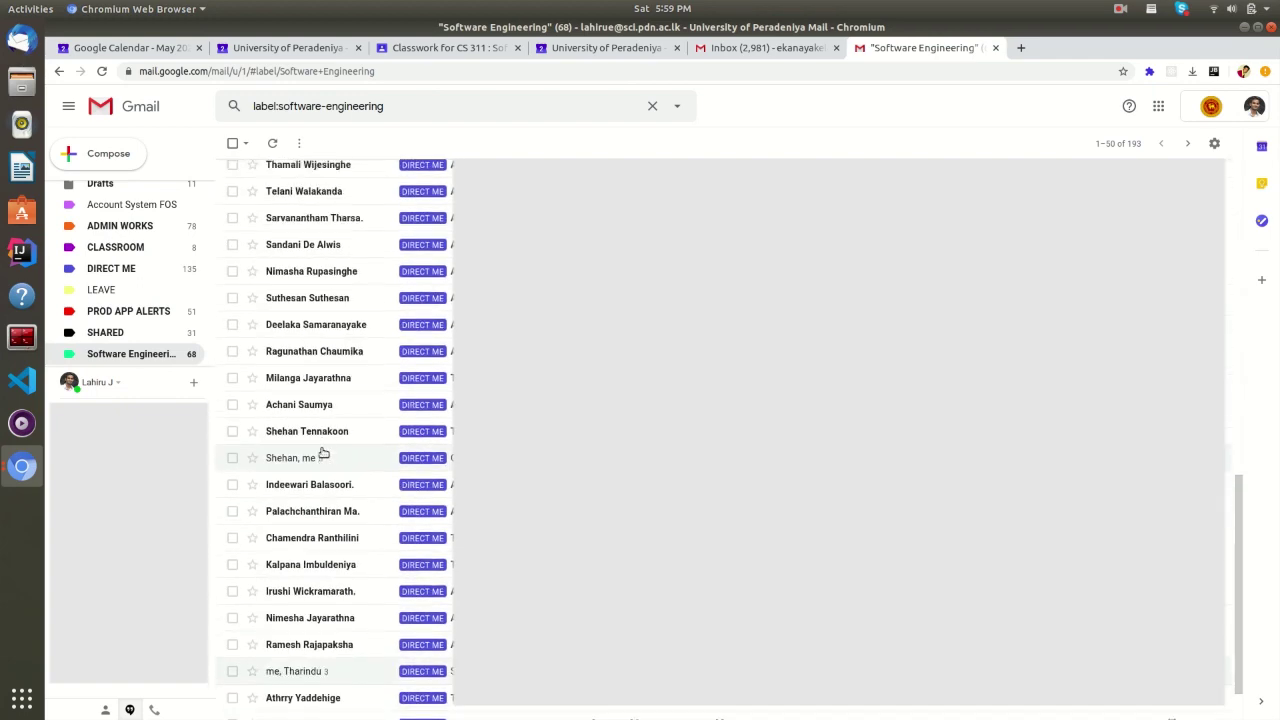
pyautogui.scroll(10, 322, 454)
pyautogui.scroll(5, 322, 454)
pyautogui.scroll(-6, 322, 452)
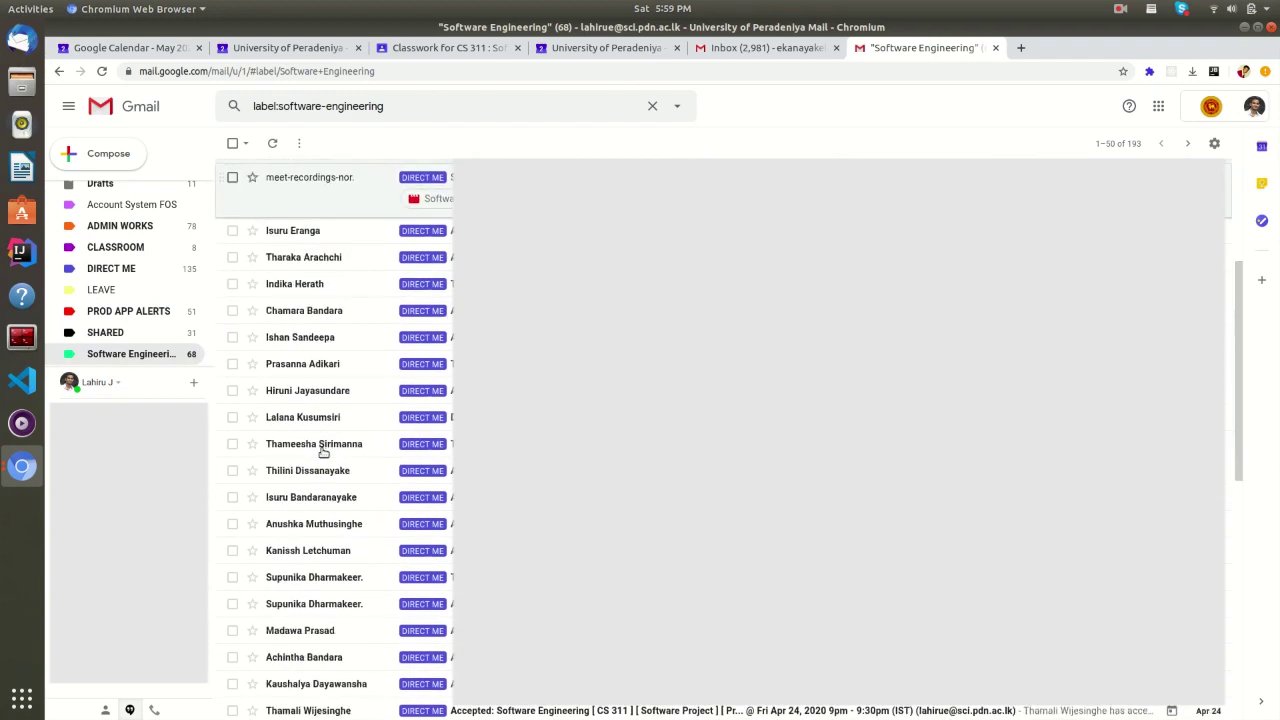
pyautogui.scroll(2, 320, 253)
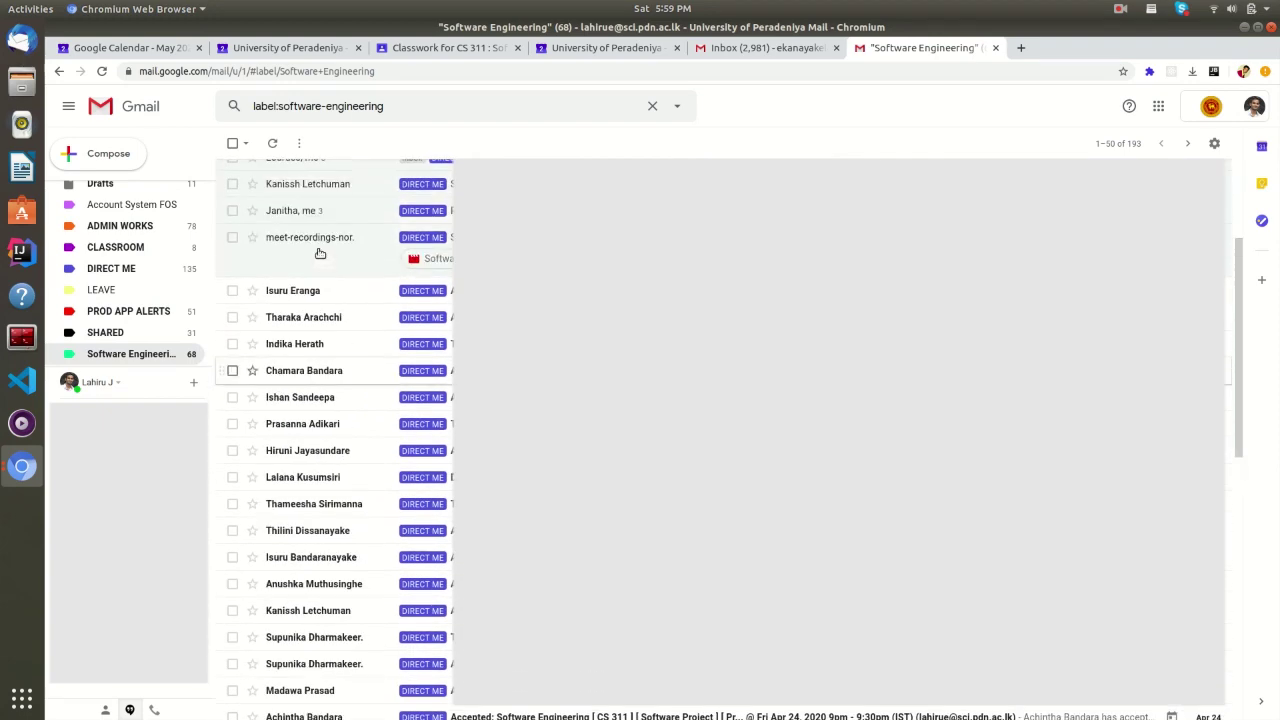
pyautogui.click(233, 291)
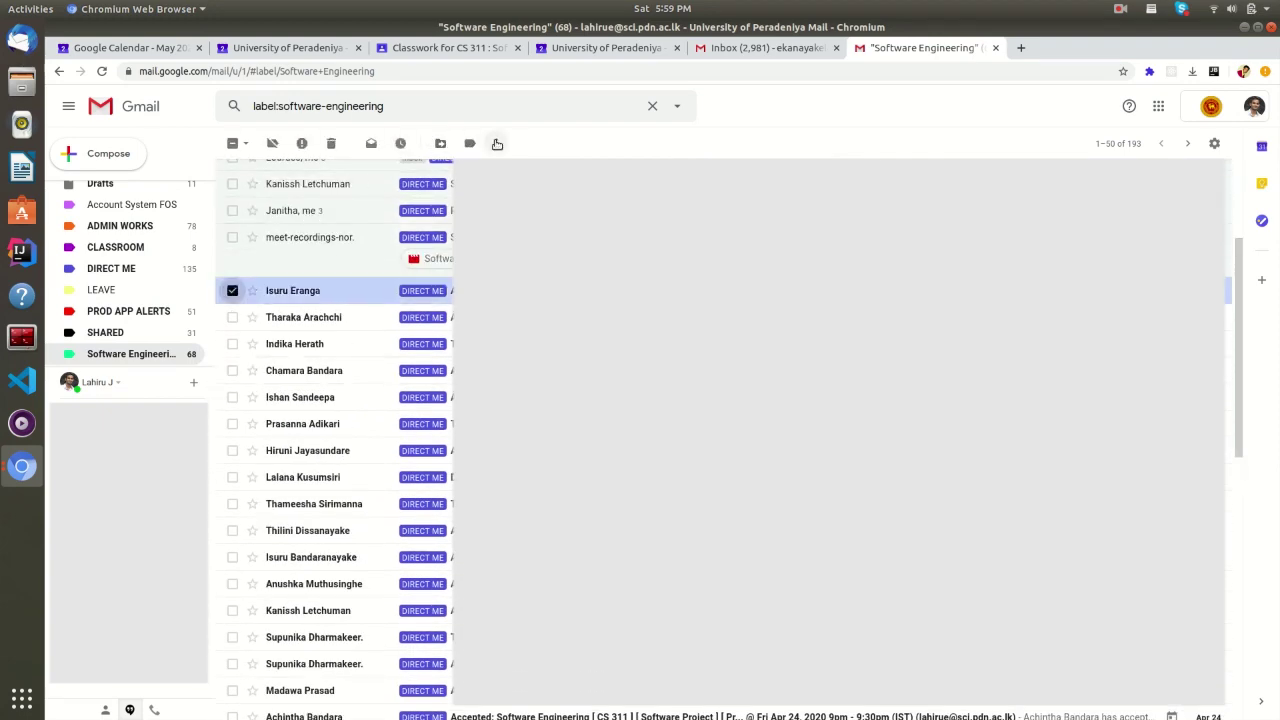
pyautogui.click(497, 143)
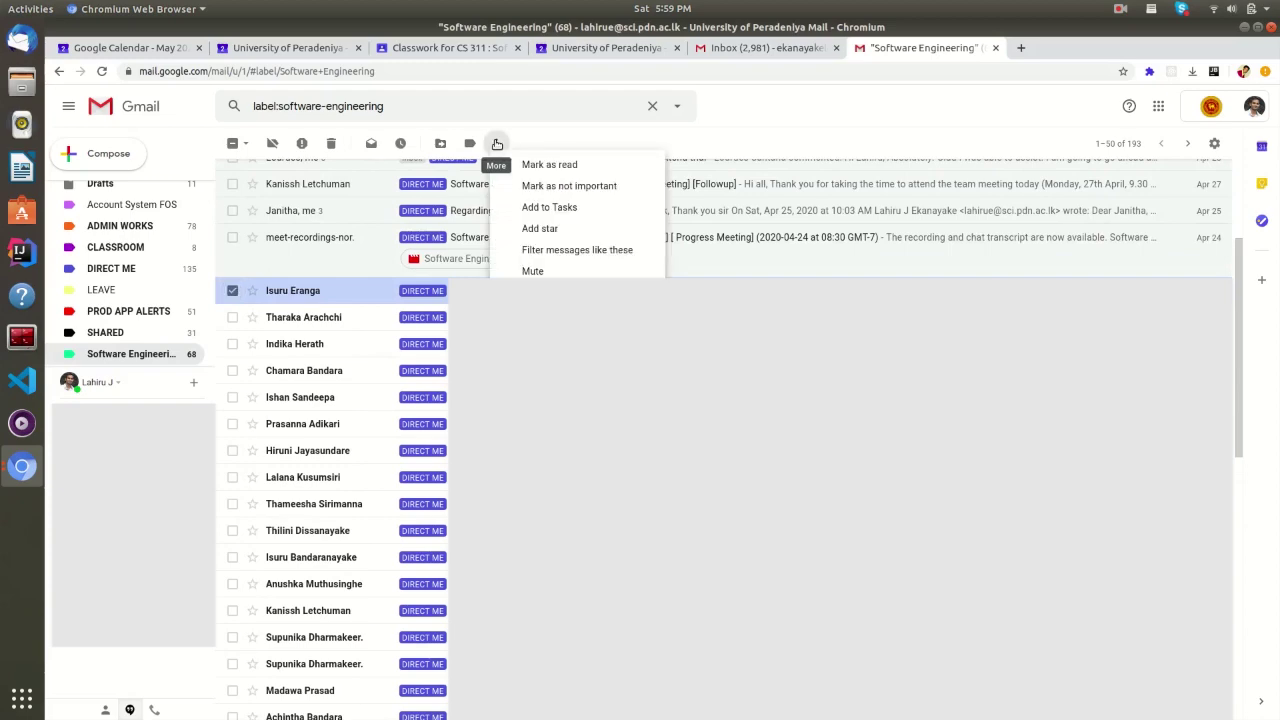
pyautogui.click(538, 251)
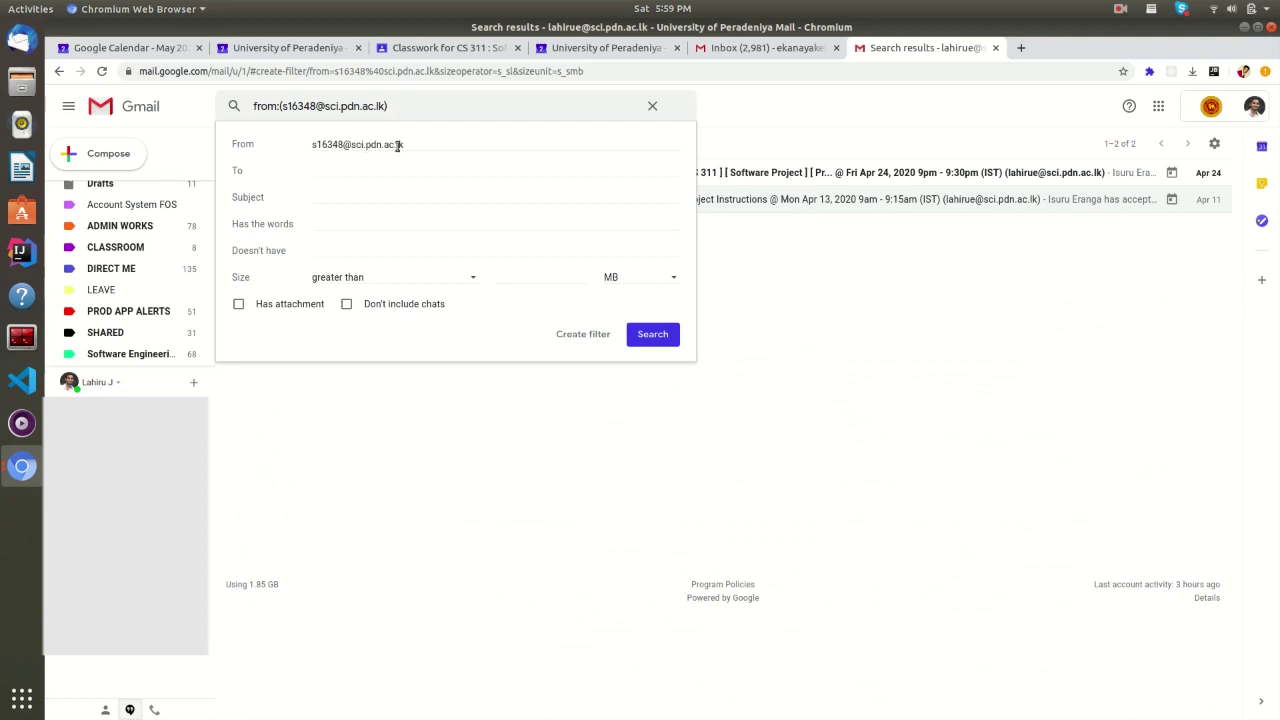
# - Clear the filter's From sender and enter CS 311 in 'Has the words'
pyautogui.moveTo(426, 147); pyautogui.dragTo(309, 148)
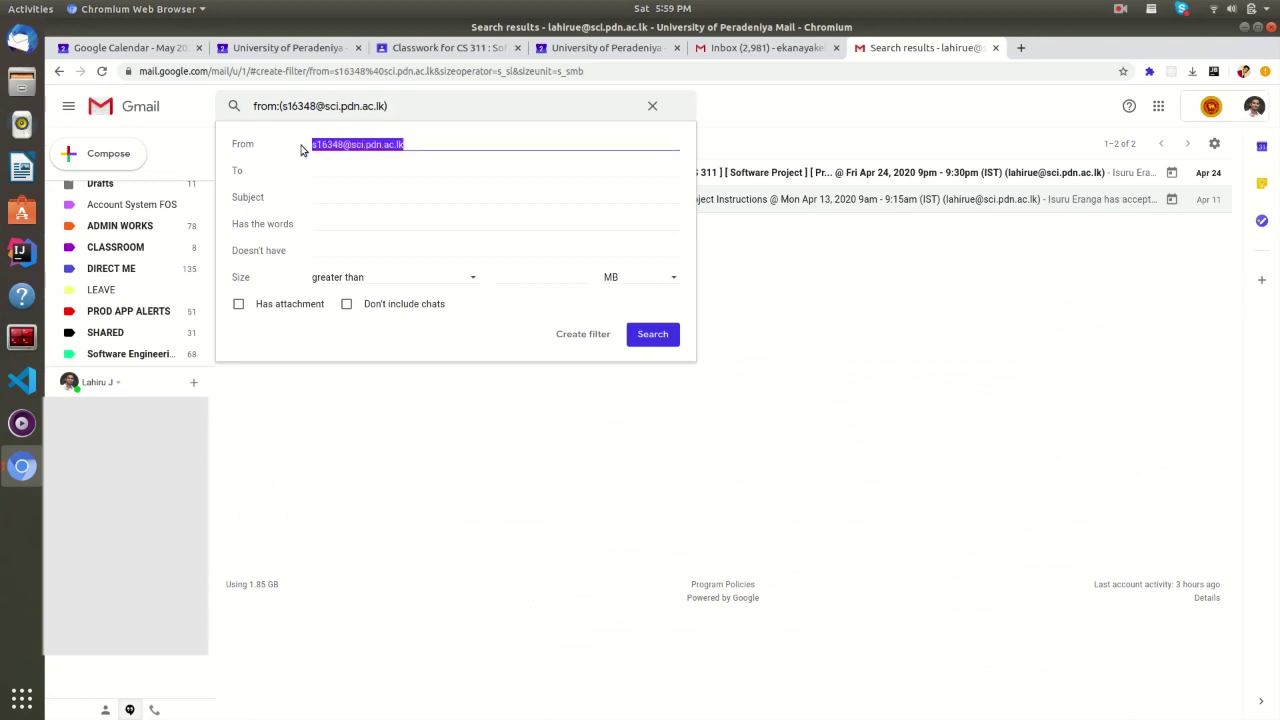
pyautogui.press('BackSpace')
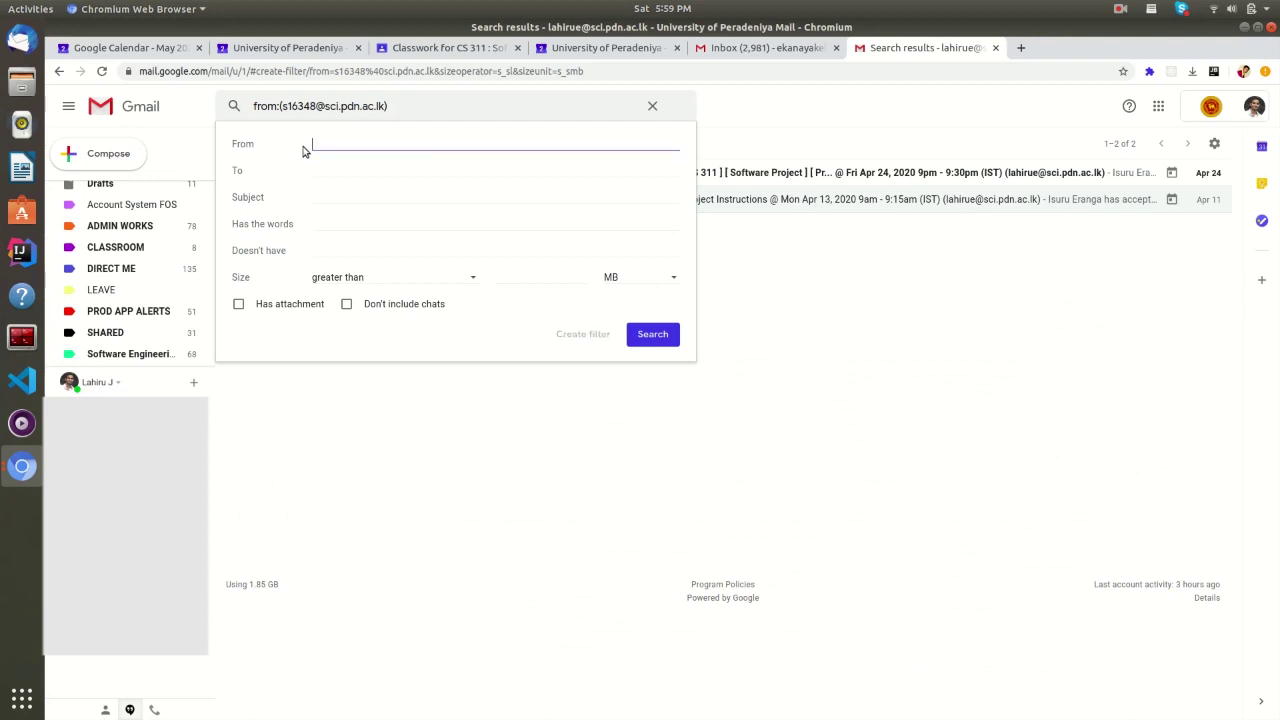
pyautogui.click(333, 221)
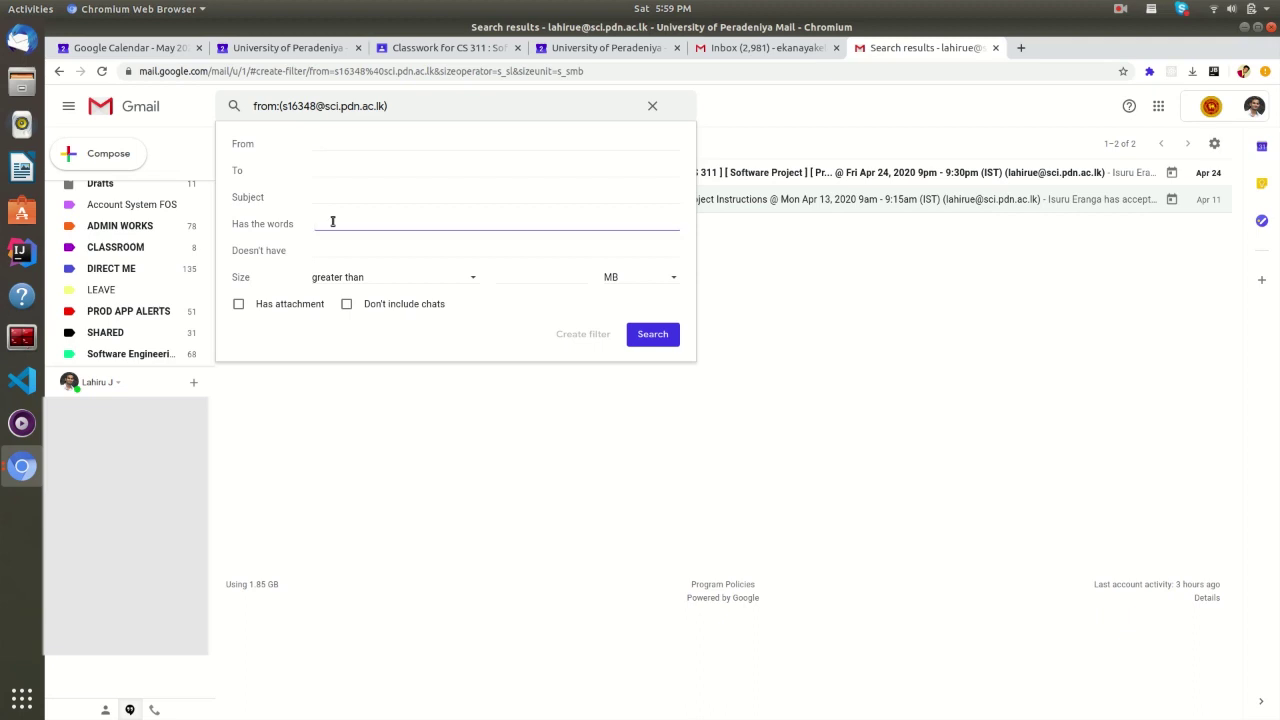
pyautogui.write('CS 311')
# - Undo trial keyword edits so 'Has the words' reads only CS 311
pyautogui.moveTo(351, 223); pyautogui.dragTo(306, 223)
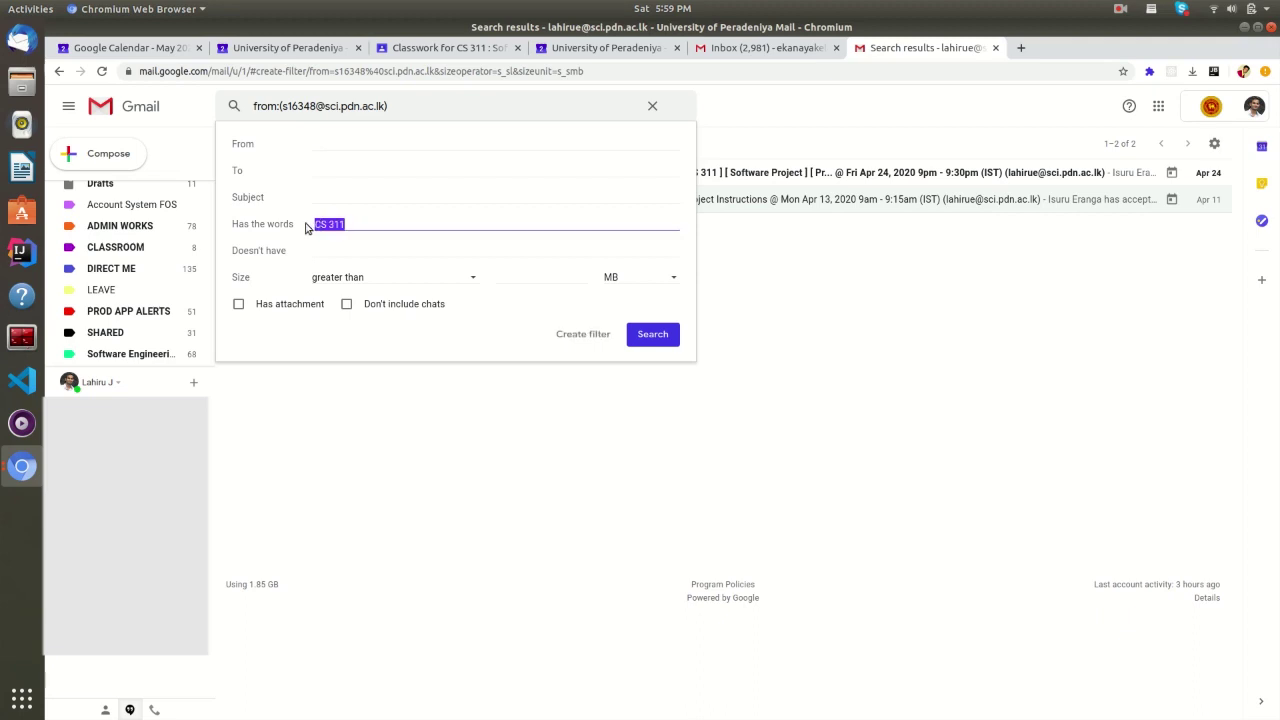
pyautogui.click(364, 222)
pyautogui.write('(CS3')
pyautogui.write('11')
pyautogui.moveTo(379, 224); pyautogui.dragTo(349, 224)
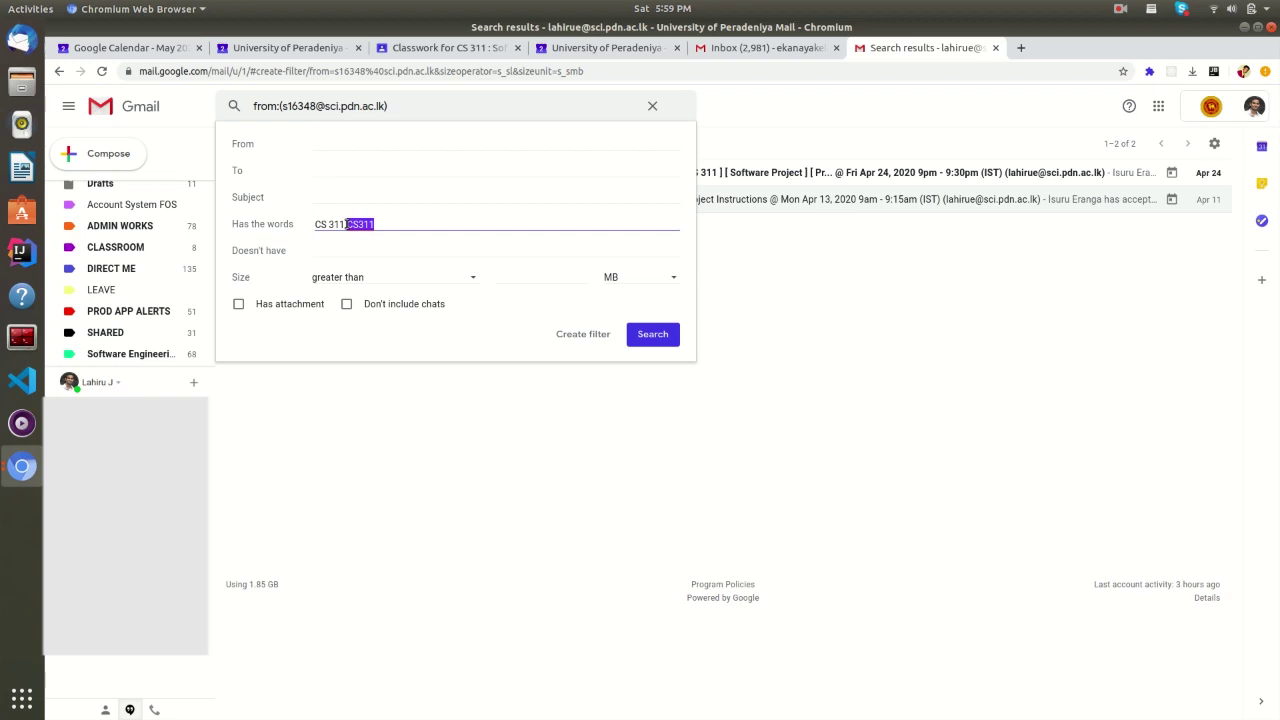
pyautogui.press('BackSpace')
pyautogui.tripleClick(341, 224)
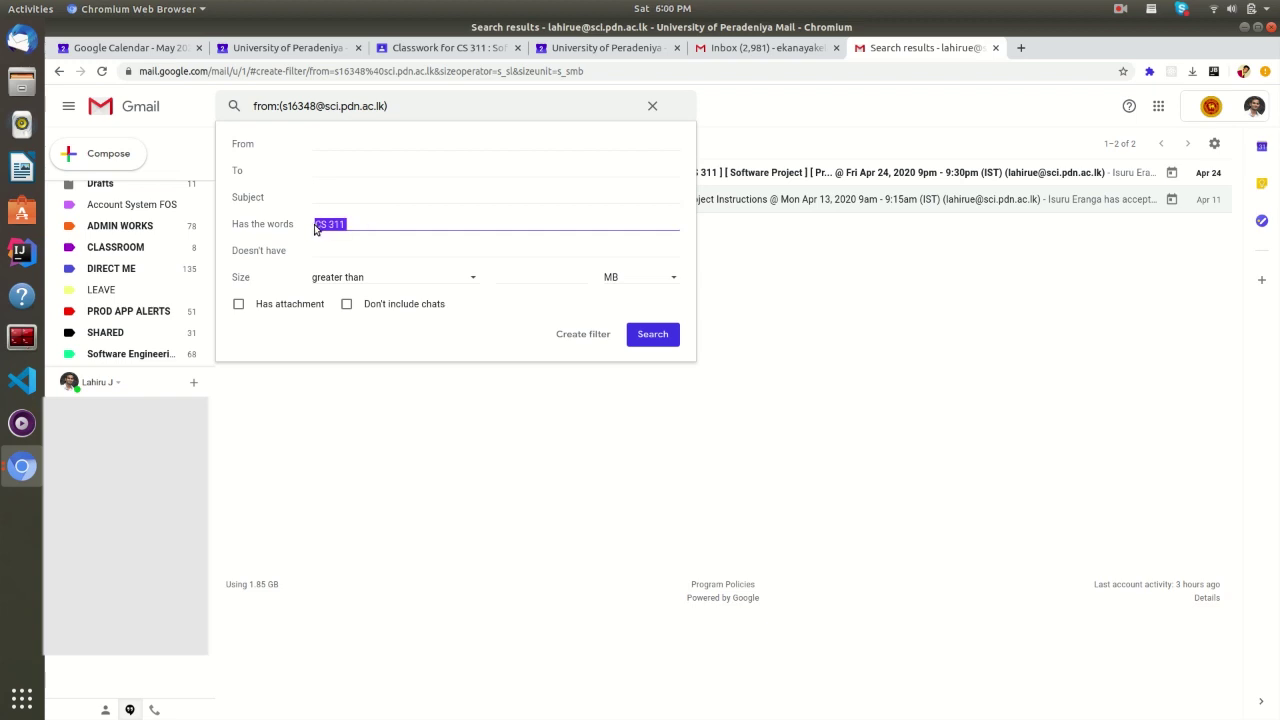
pyautogui.click(373, 227)
pyautogui.write('Software Engineering')
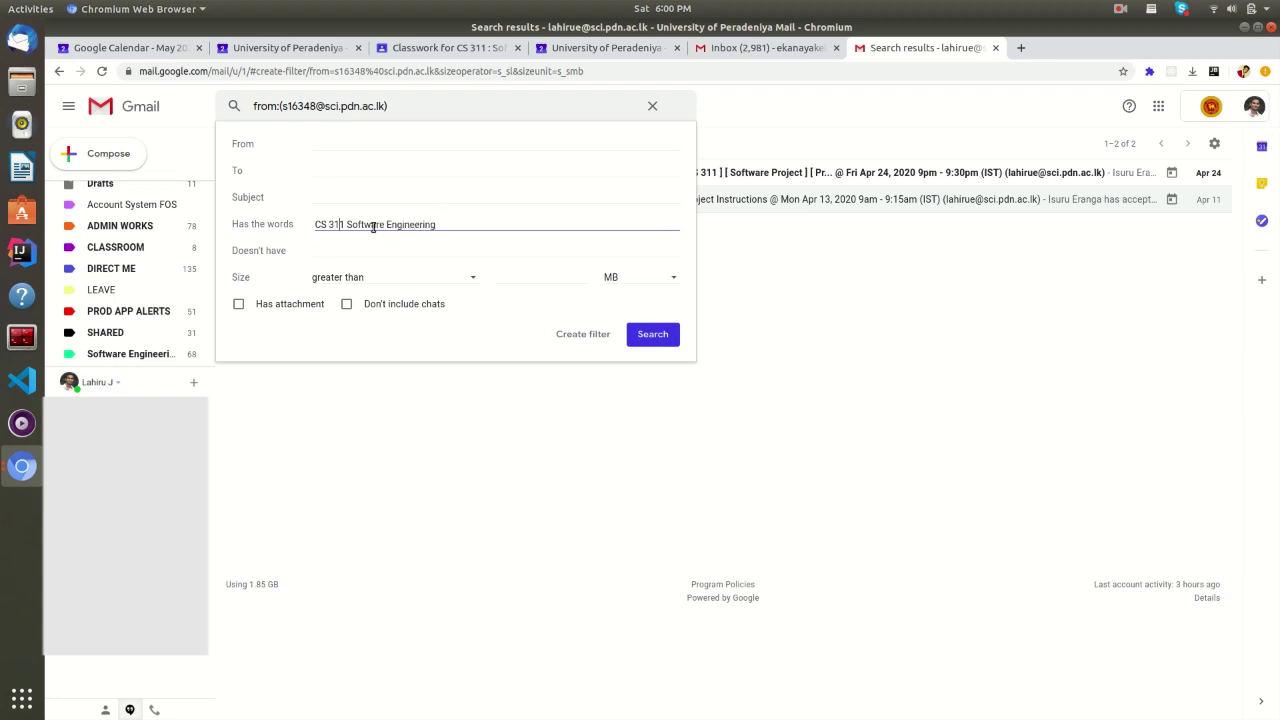
pyautogui.hotkey('ctrl', 'z')
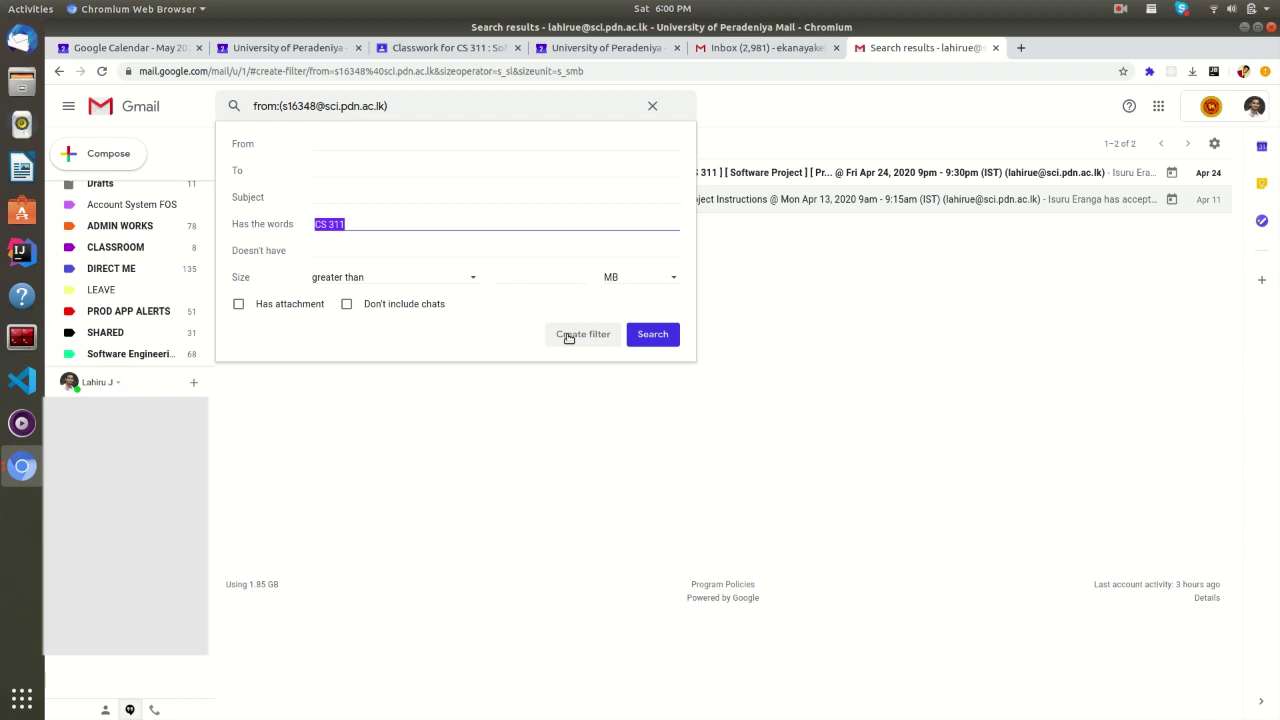
pyautogui.click(568, 337)
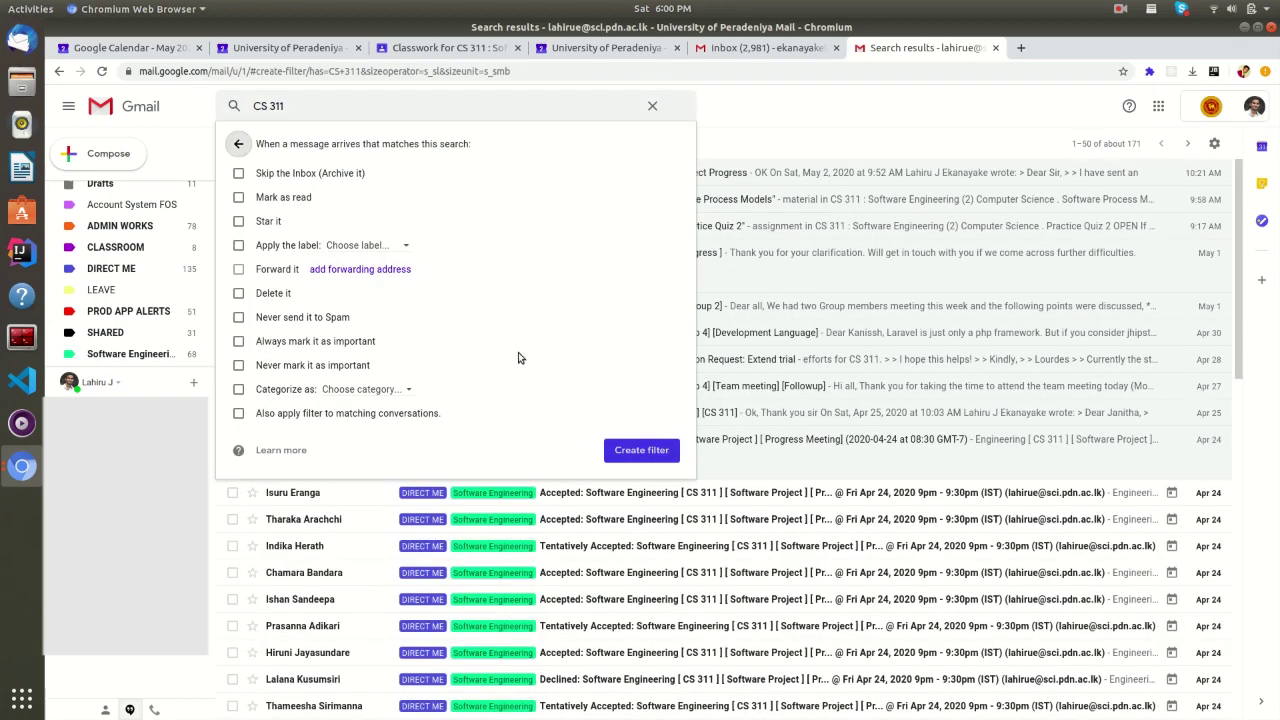
# - Set the CS 311 filter to skip the Inbox, cover existing conversations, and apply a new label
pyautogui.click(283, 418)
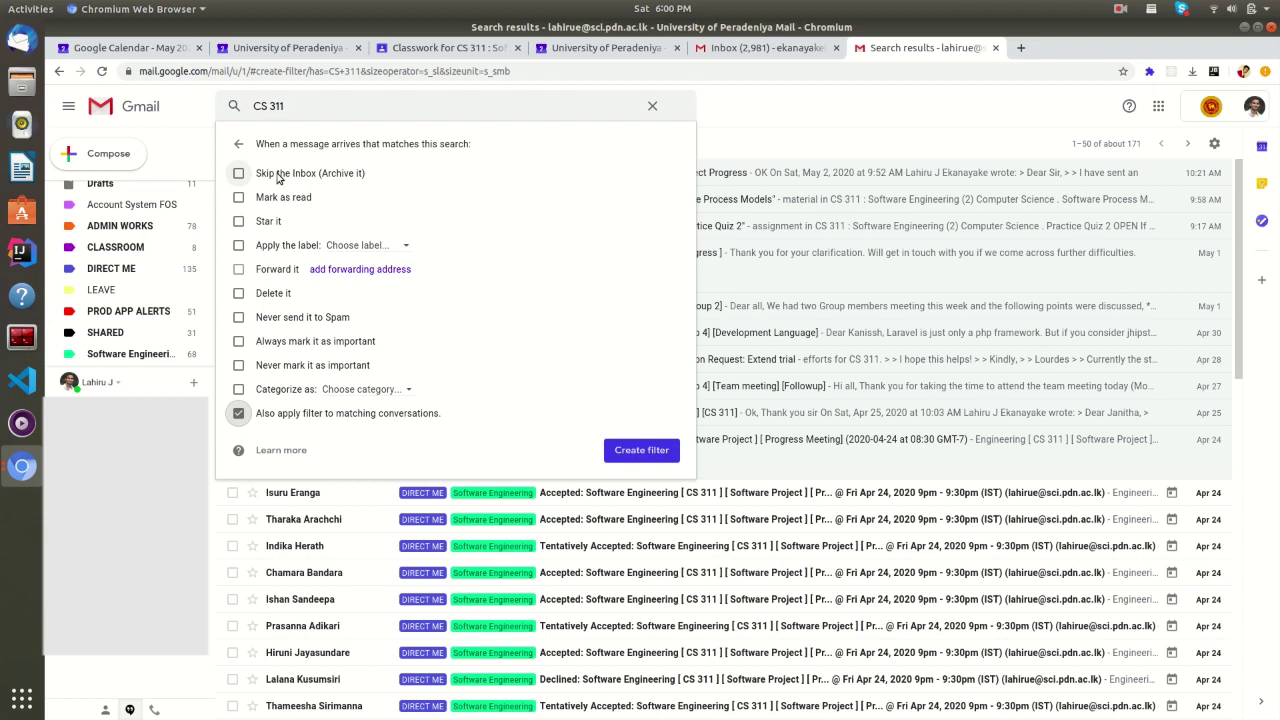
pyautogui.click(279, 176)
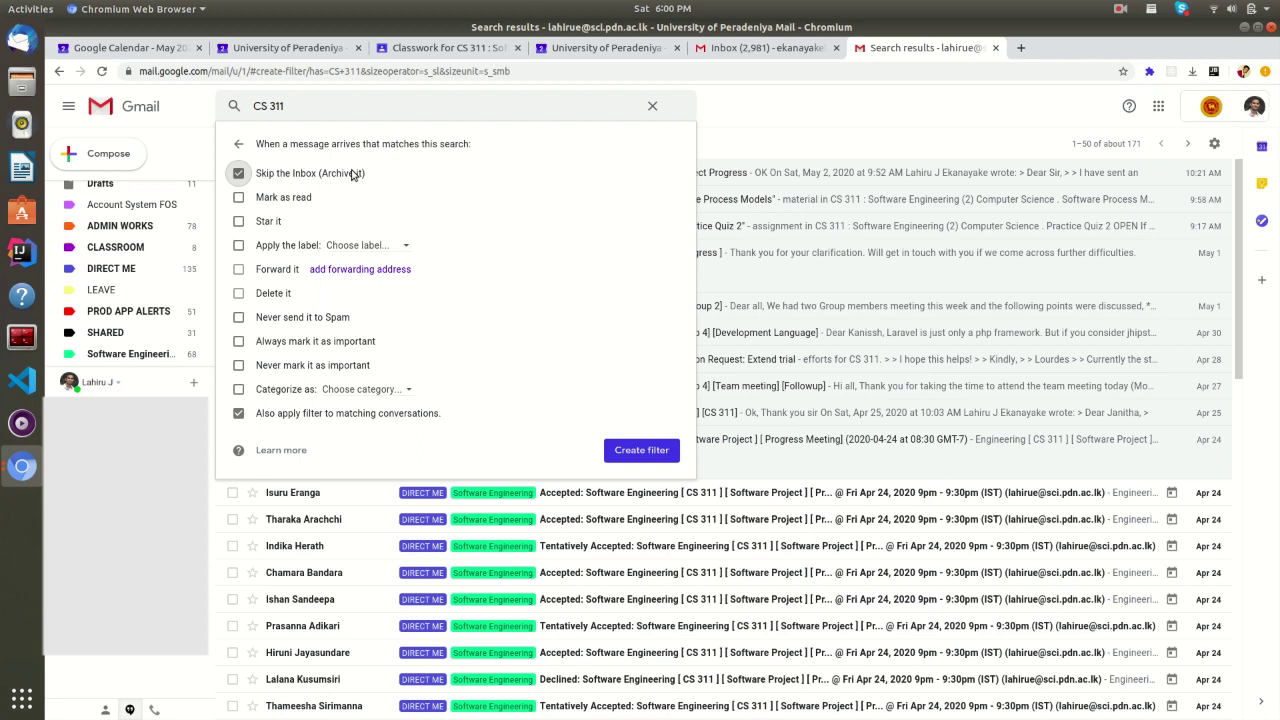
pyautogui.click(295, 246)
pyautogui.click(371, 246)
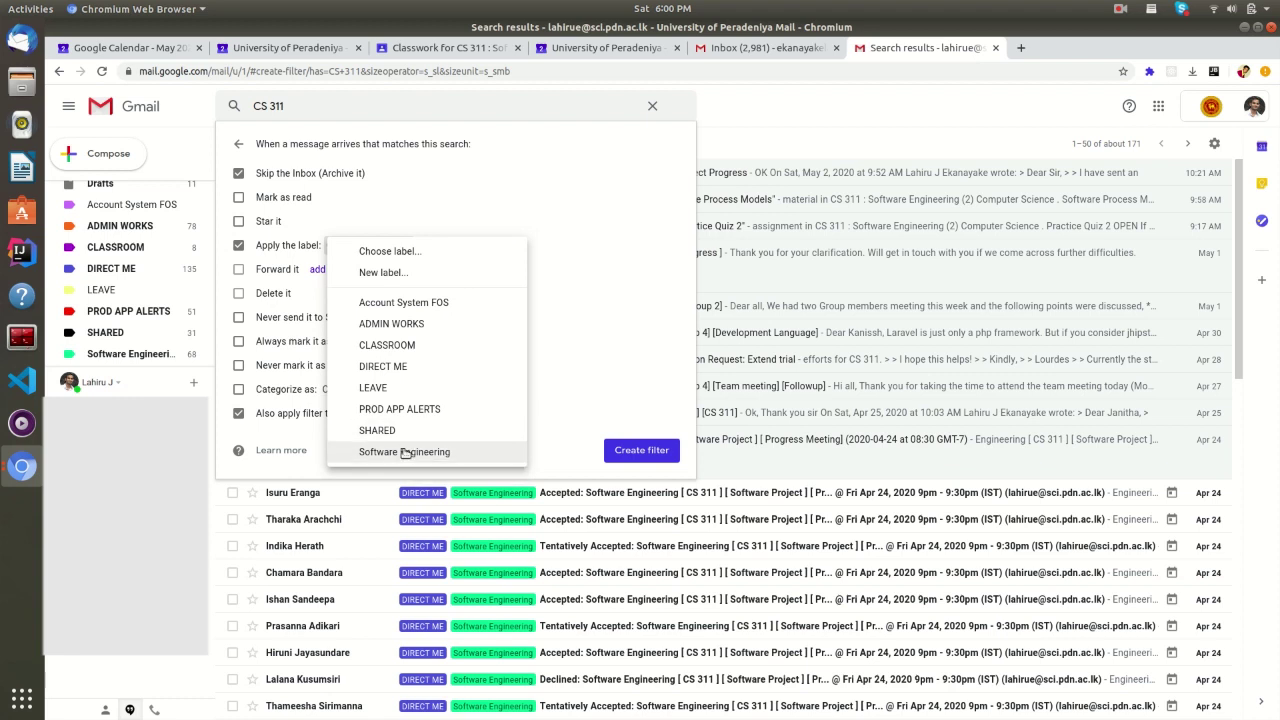
pyautogui.click(430, 272)
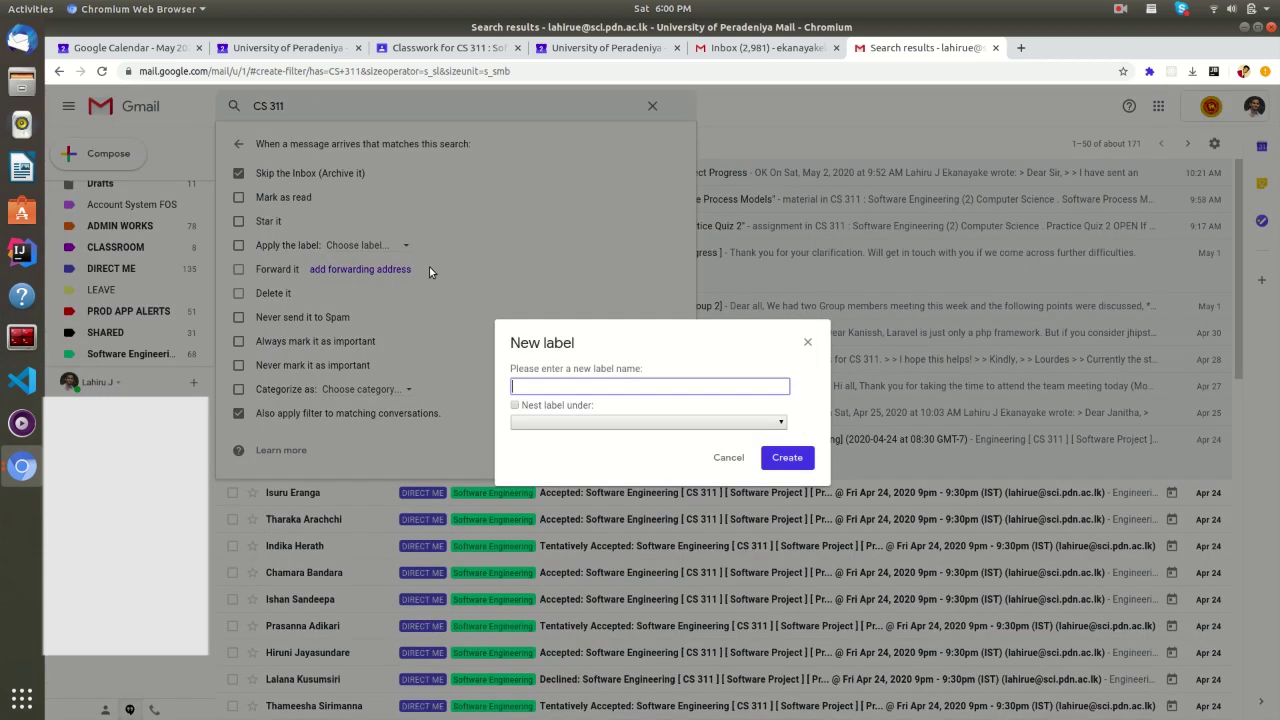
# - Create the 'CS 311 Course' label to finish the filter
pyautogui.write('CS 311 Course')
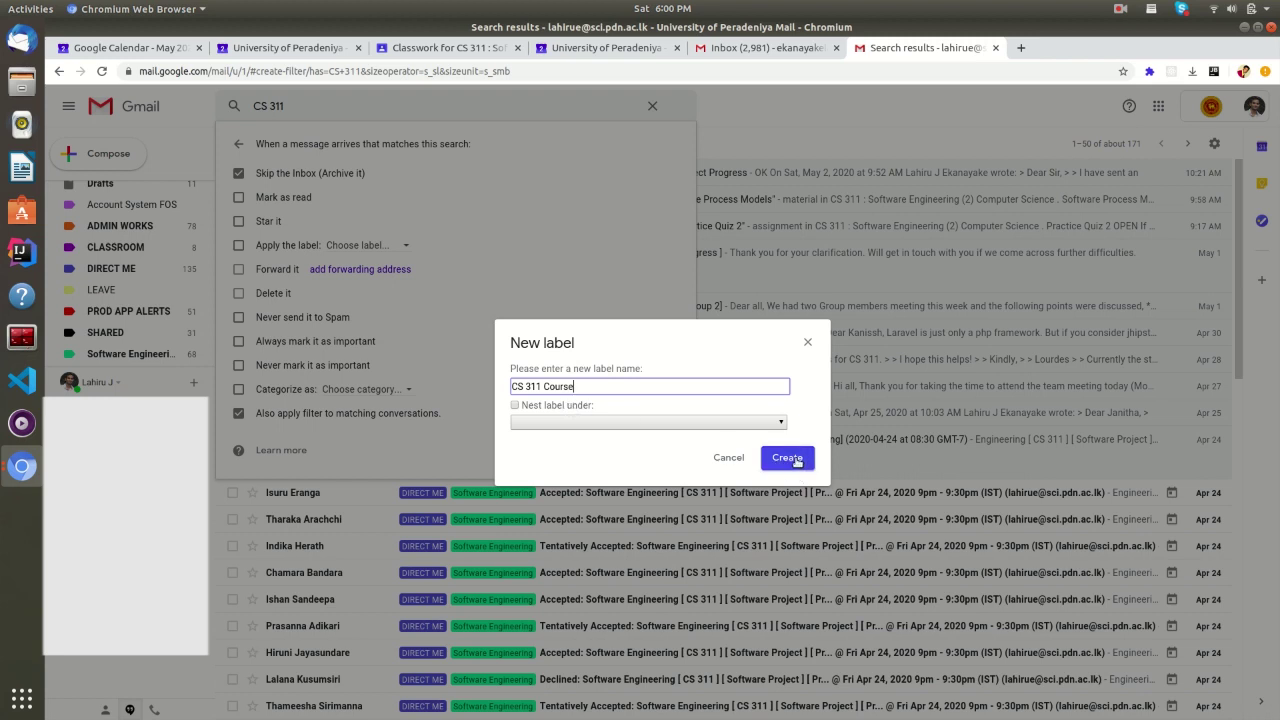
pyautogui.click(787, 458)
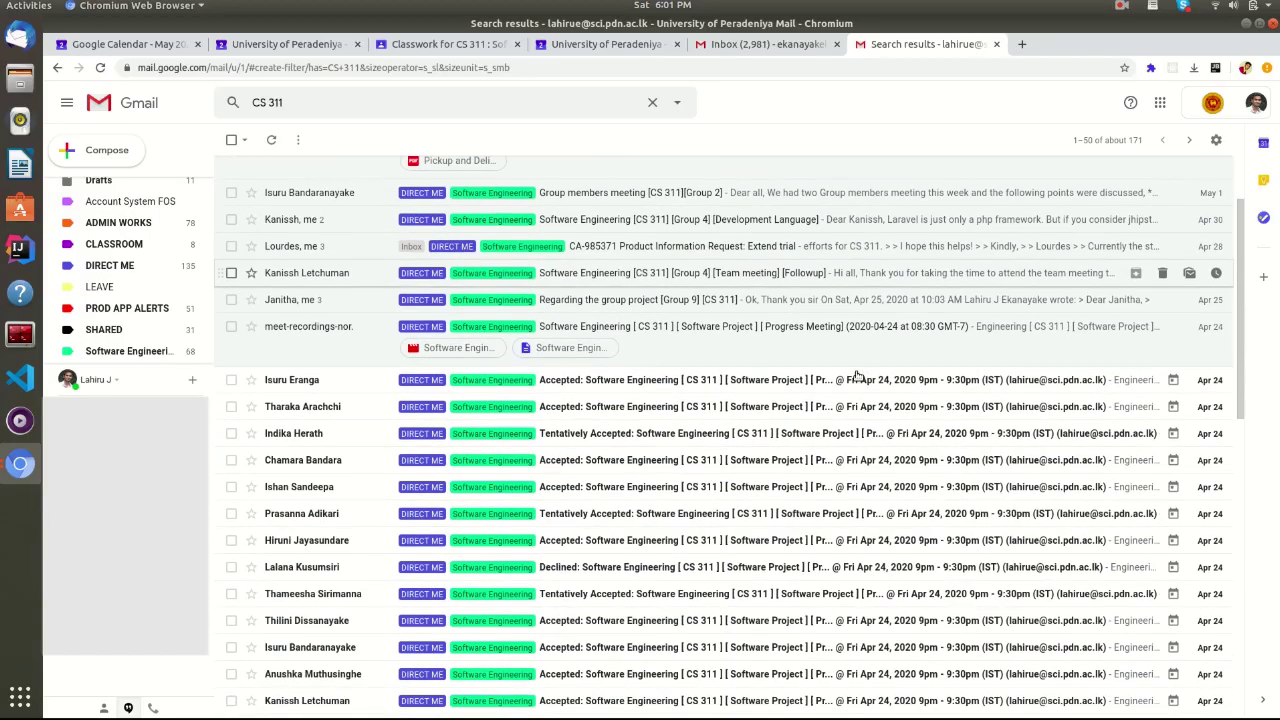
pyautogui.scroll(-3, 857, 375)
pyautogui.scroll(10, 857, 375)
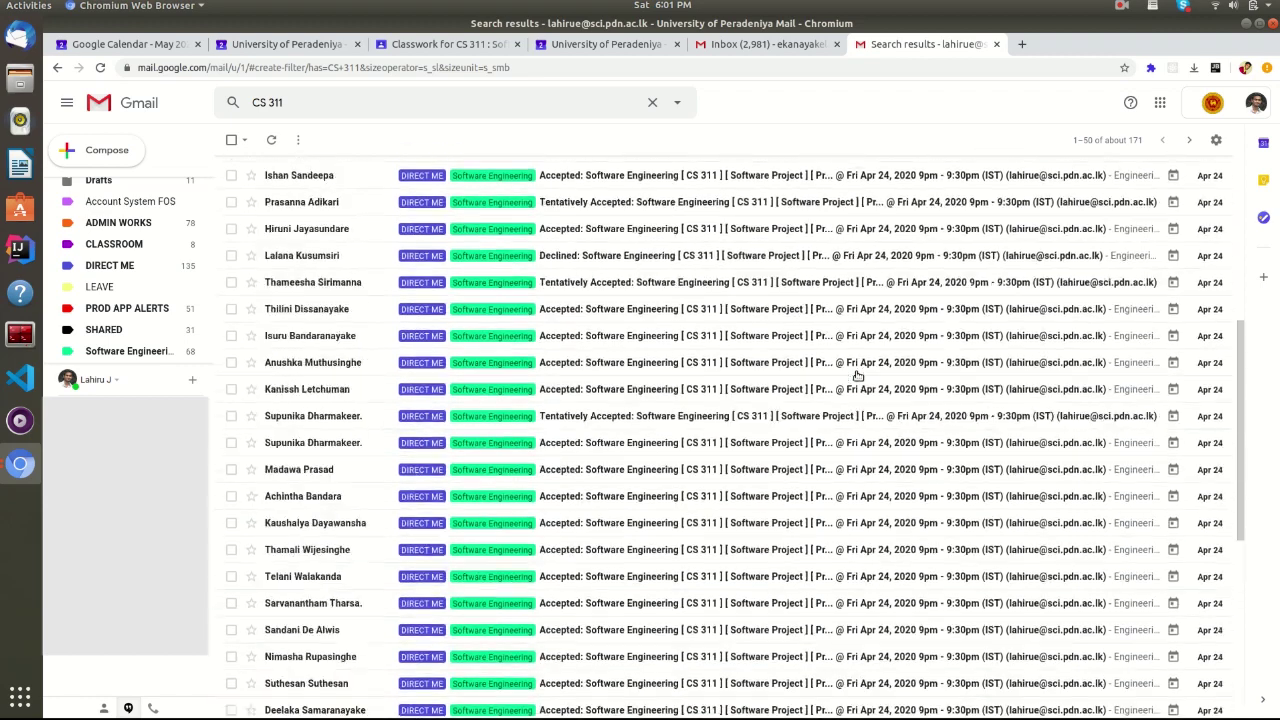
pyautogui.scroll(2, 174, 284)
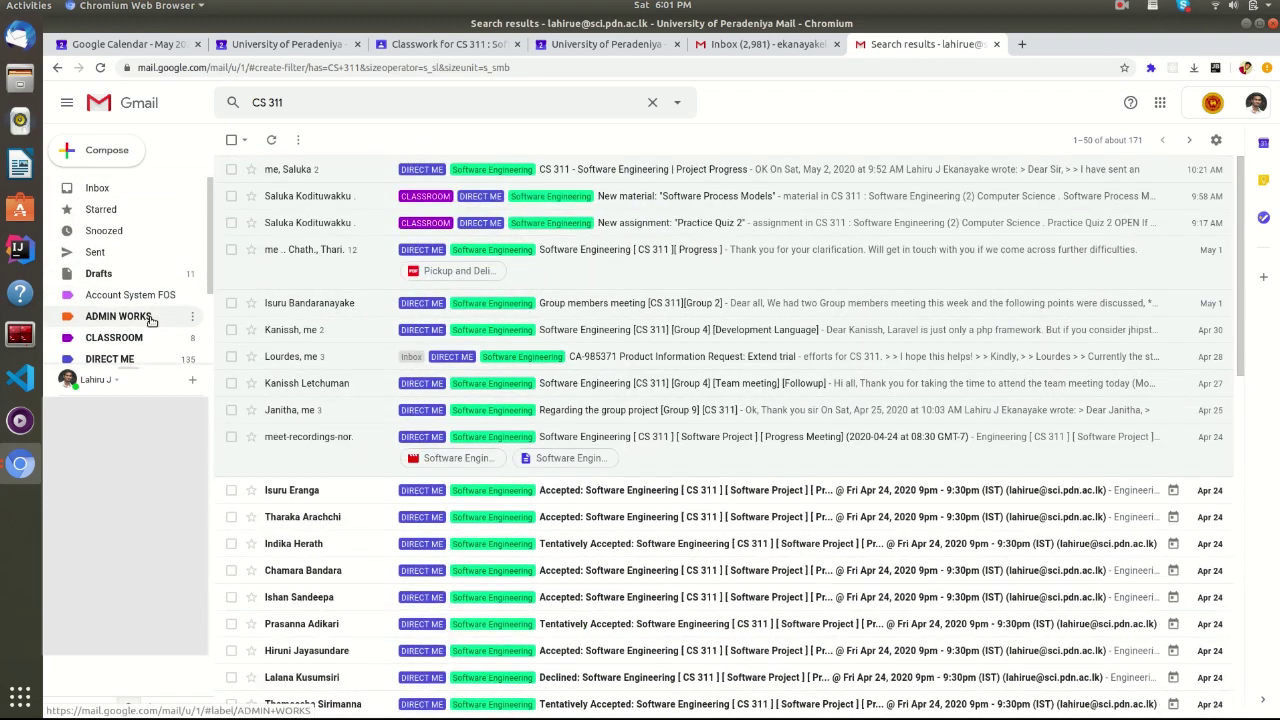
pyautogui.scroll(-1, 151, 318)
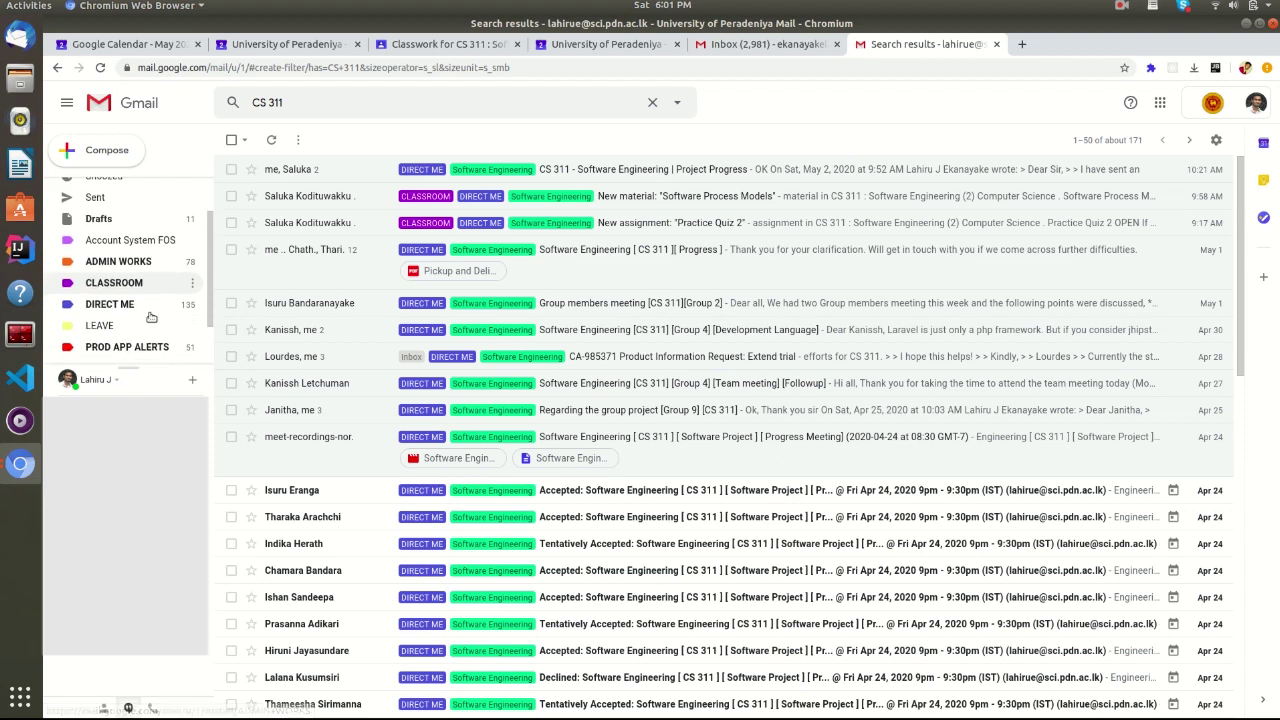
pyautogui.scroll(1, 151, 317)
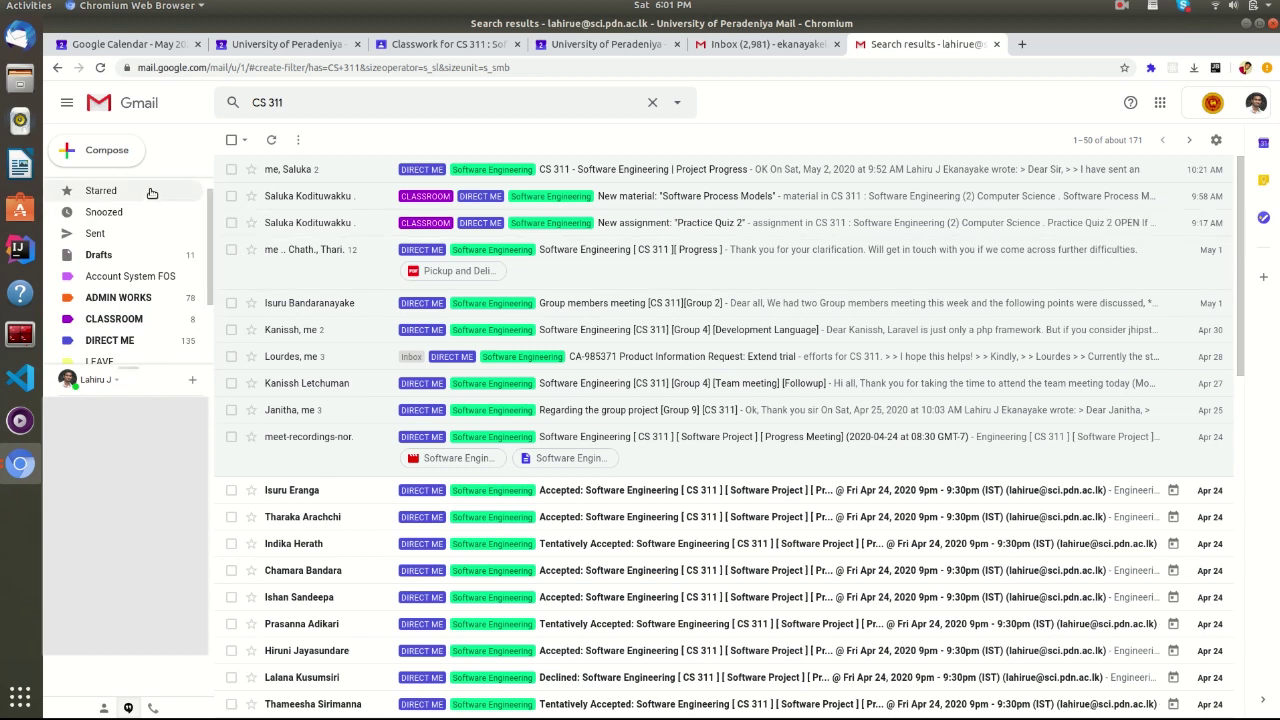
pyautogui.scroll(1, 151, 193)
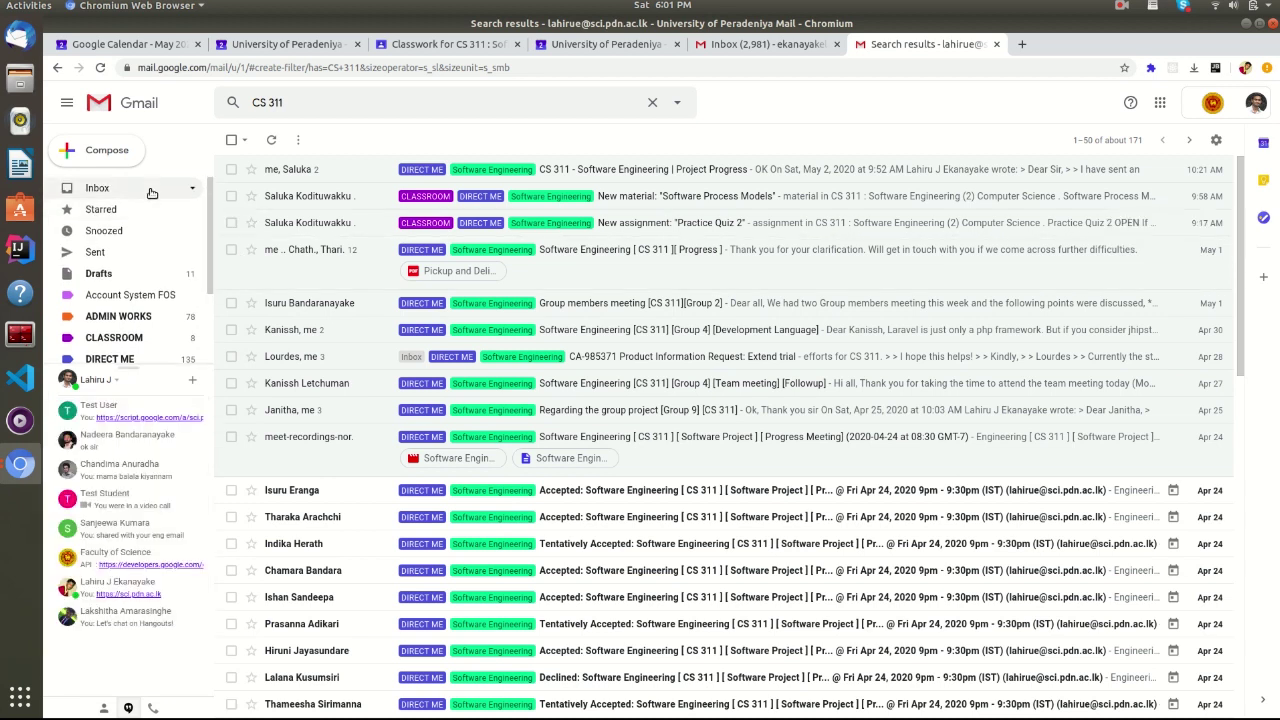